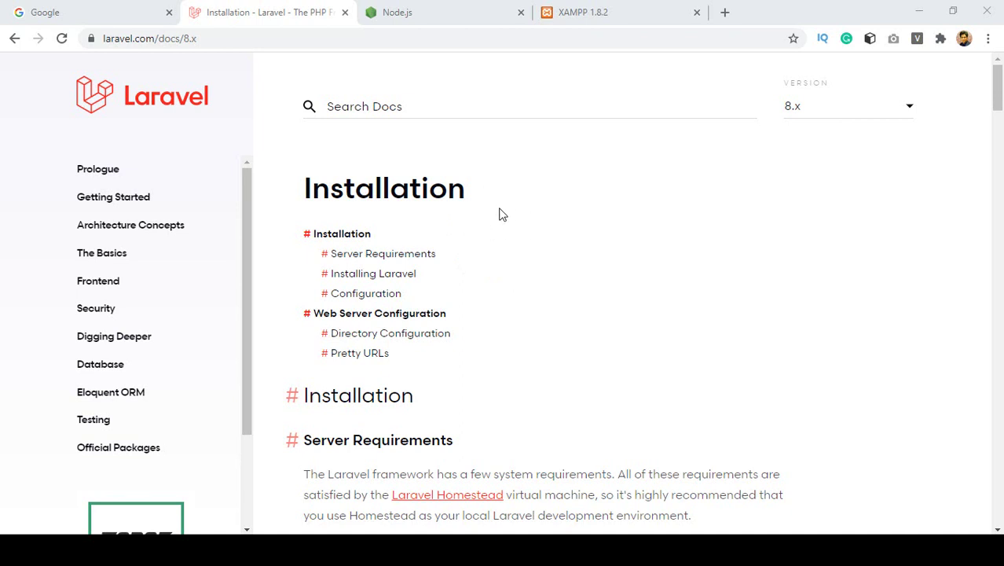
# Step: Look over the Node.js download page and check the Apache and MySQL modules in the XAMPP Control Panel
pyautogui.click(400, 13)
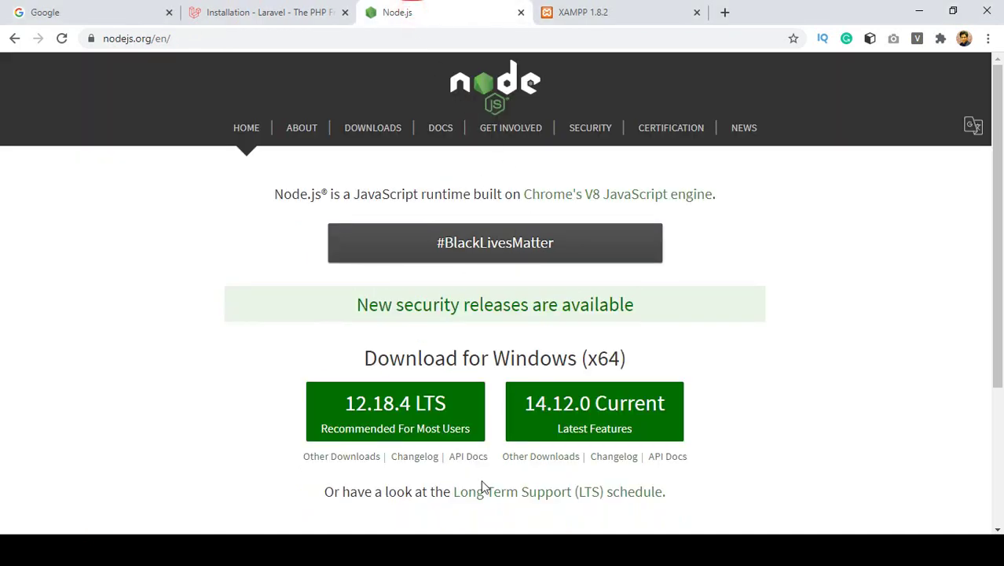
pyautogui.hotkey('alt', 'Tab')
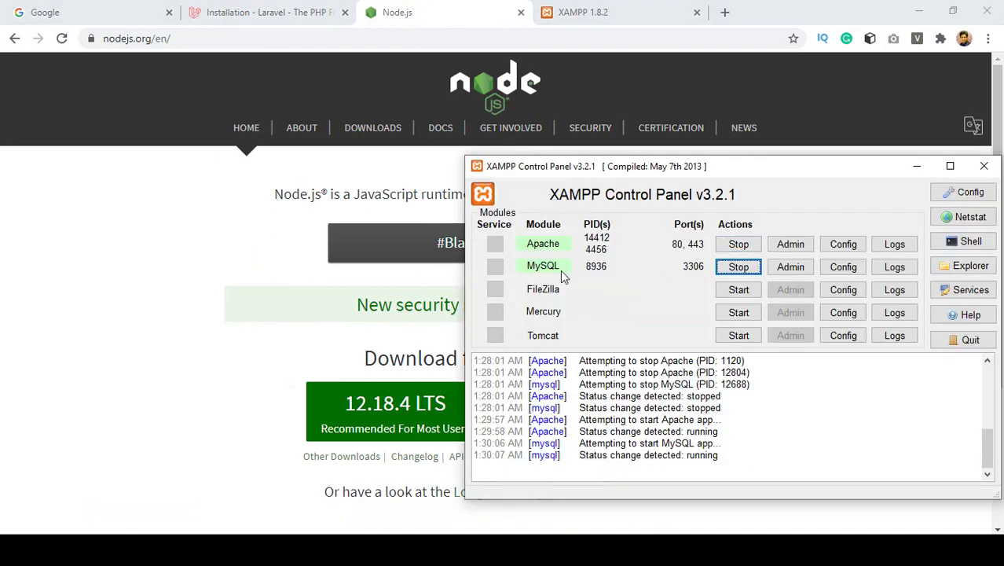
pyautogui.click(195, 208)
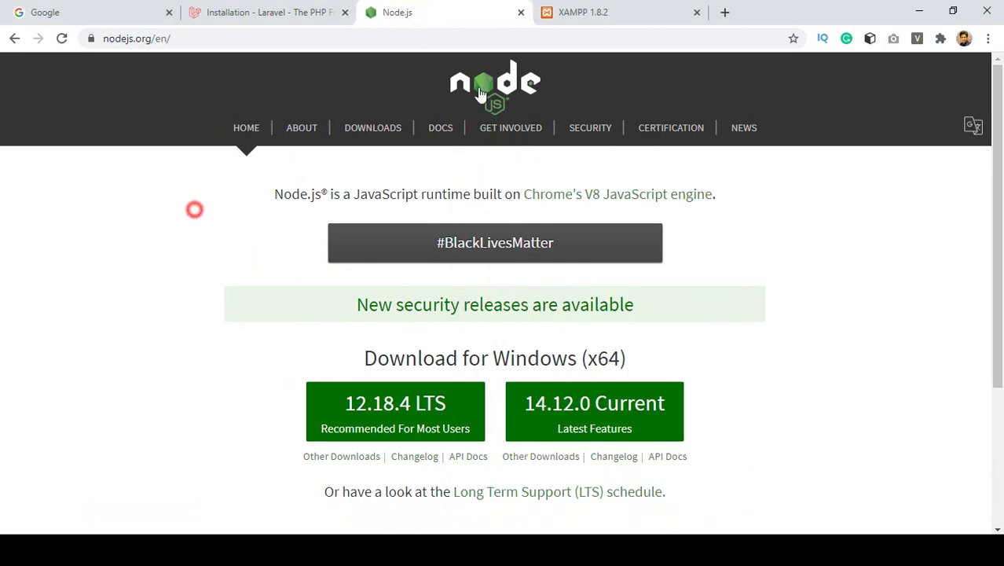
# Step: Check the installed PHP version on the local XAMPP phpinfo page
pyautogui.click(549, 10)
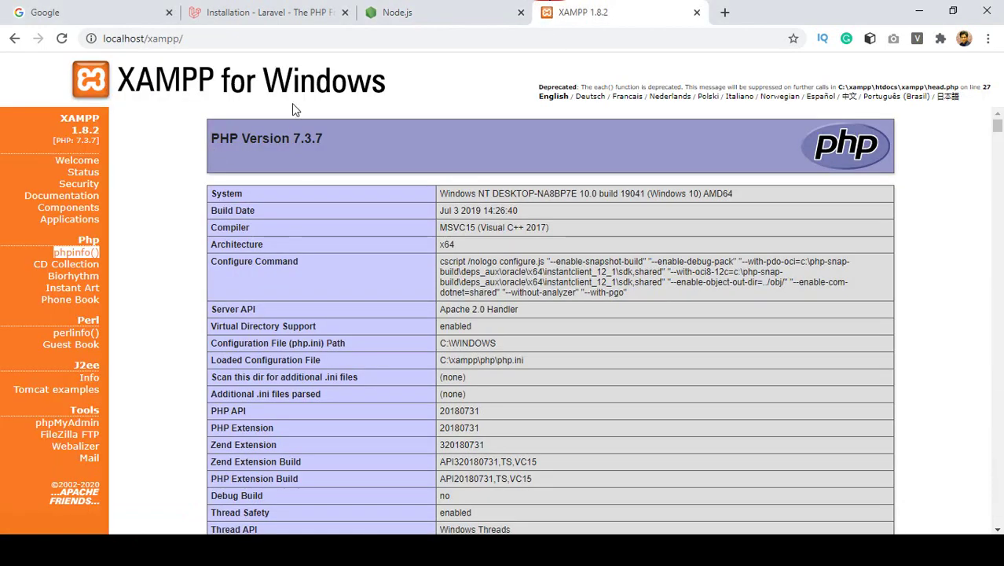
pyautogui.click(215, 138)
pyautogui.moveTo(262, 137); pyautogui.dragTo(334, 136)
pyautogui.click(336, 136)
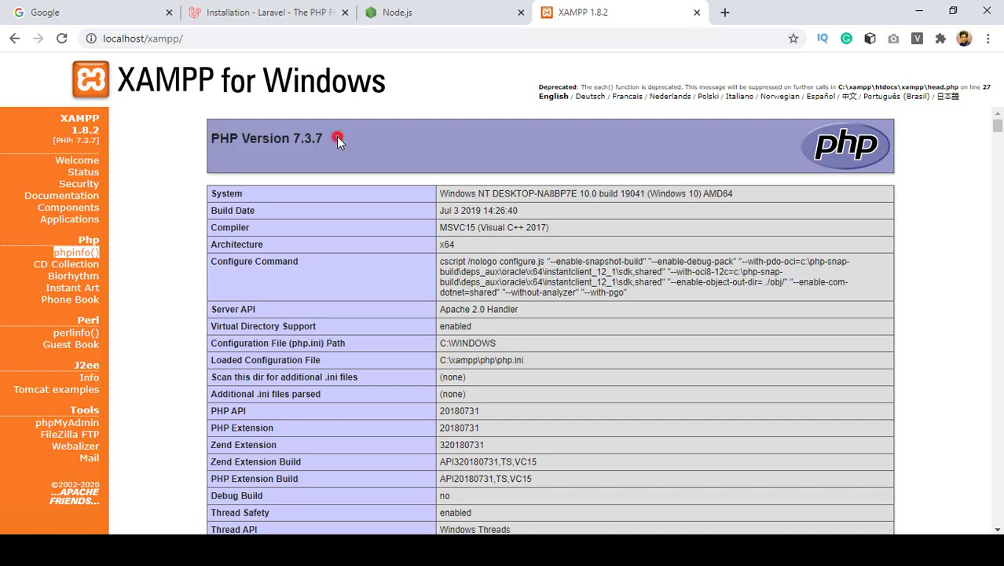
# Step: Return to the Laravel installation documentation and view the list of available documentation versions, leaving 8.x selected
pyautogui.click(281, 12)
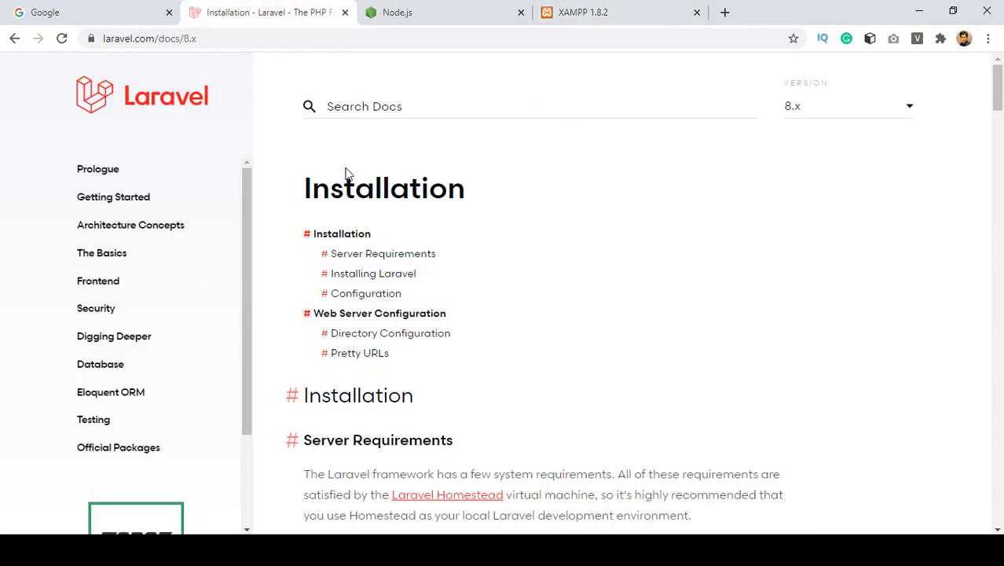
pyautogui.click(98, 39)
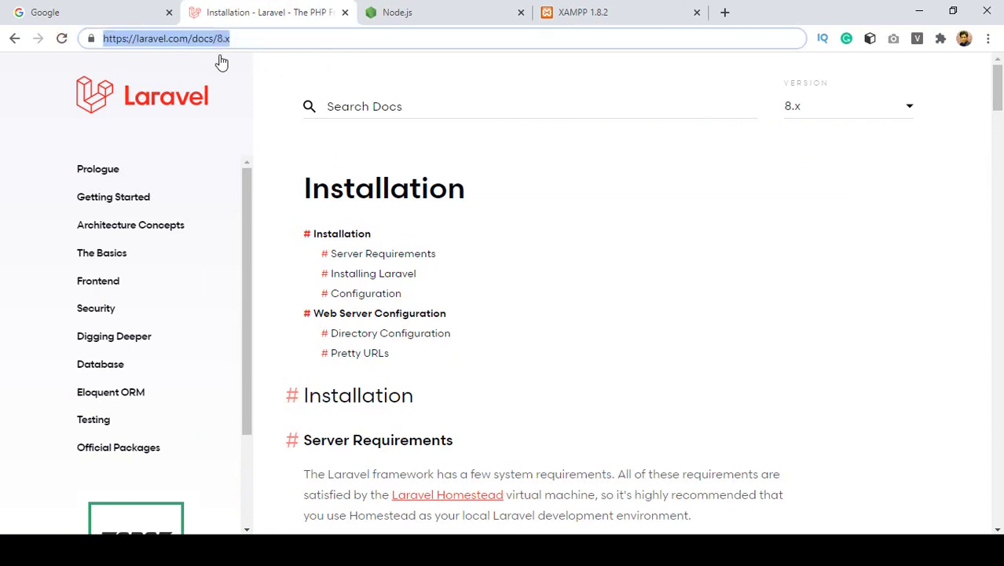
pyautogui.click(821, 117)
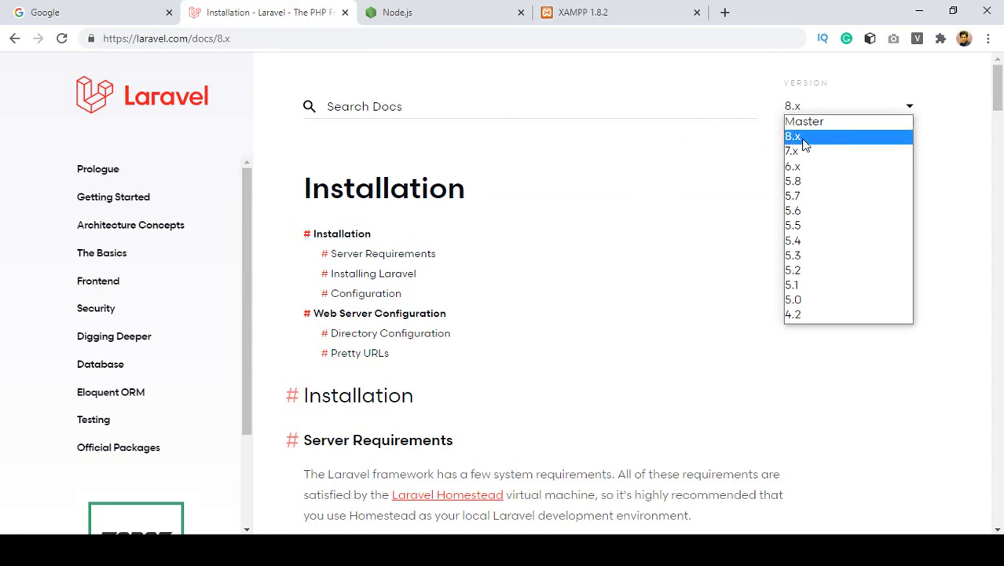
pyautogui.click(630, 151)
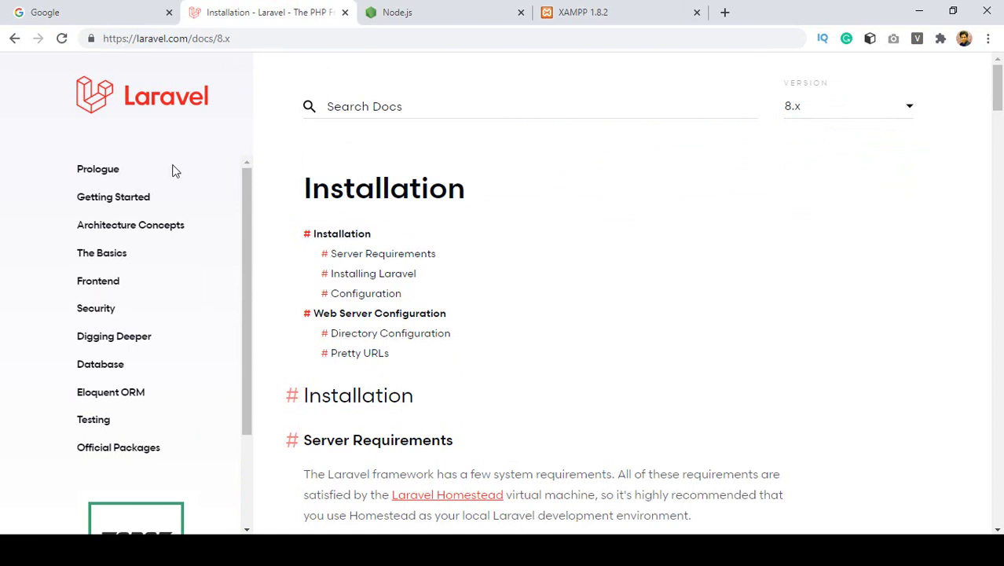
# Step: Read the Server Requirements section of the Laravel 8.x documentation and examine the minimum PHP version
pyautogui.scroll(-2, 370, 232)
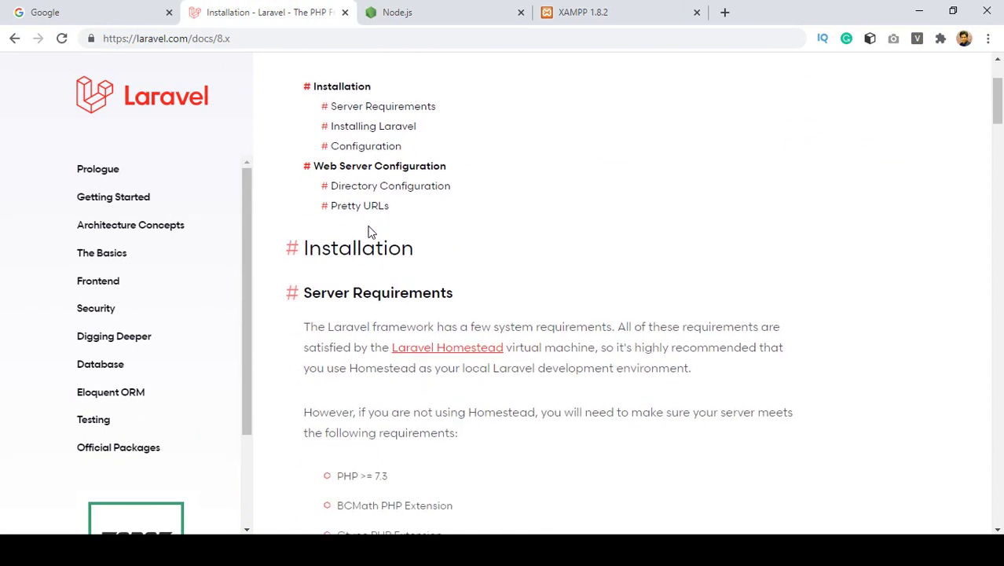
pyautogui.scroll(1, 370, 232)
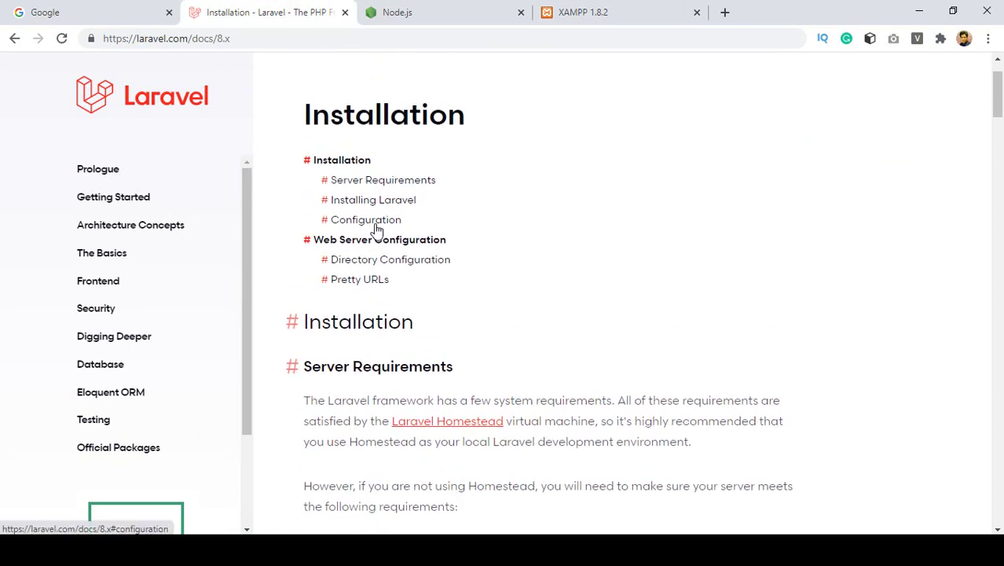
pyautogui.scroll(-2, 376, 228)
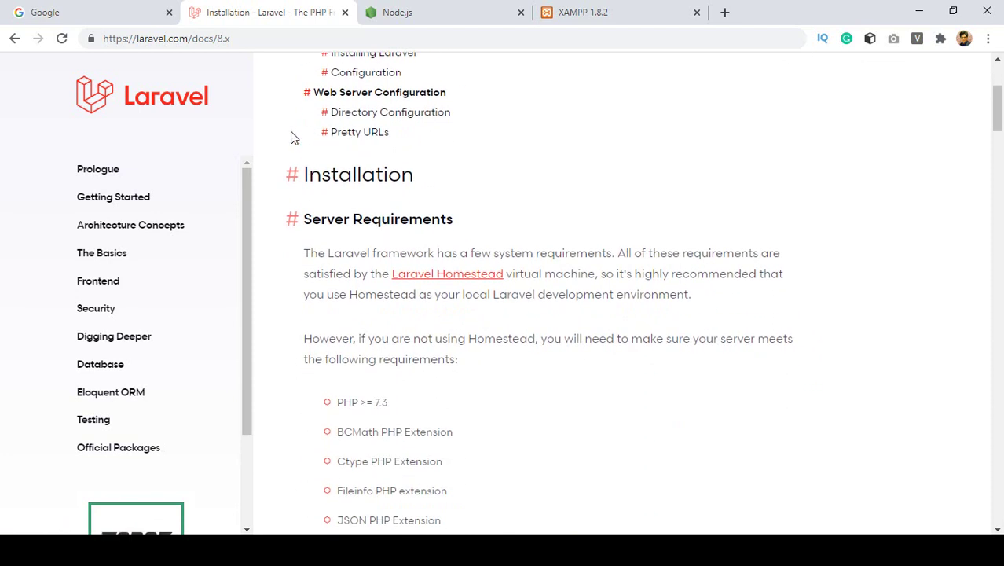
pyautogui.scroll(-2, 346, 214)
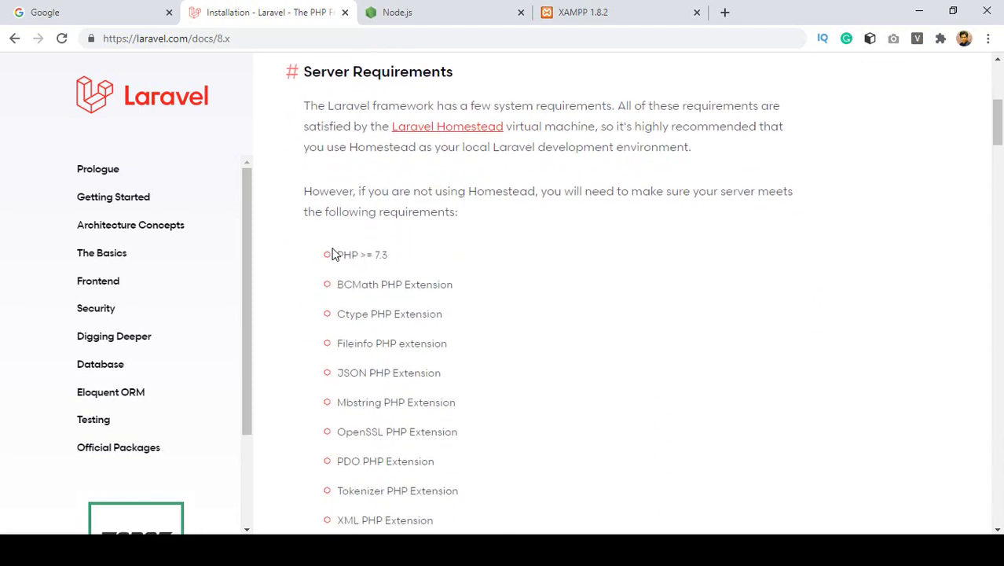
pyautogui.click(336, 250)
pyautogui.moveTo(346, 250); pyautogui.dragTo(392, 254)
pyautogui.click(403, 248)
# Step: Compare the PHP version on the XAMPP page with the Laravel requirement, and close the XAMPP and Node.js pages
pyautogui.click(562, 10)
pyautogui.click(219, 138)
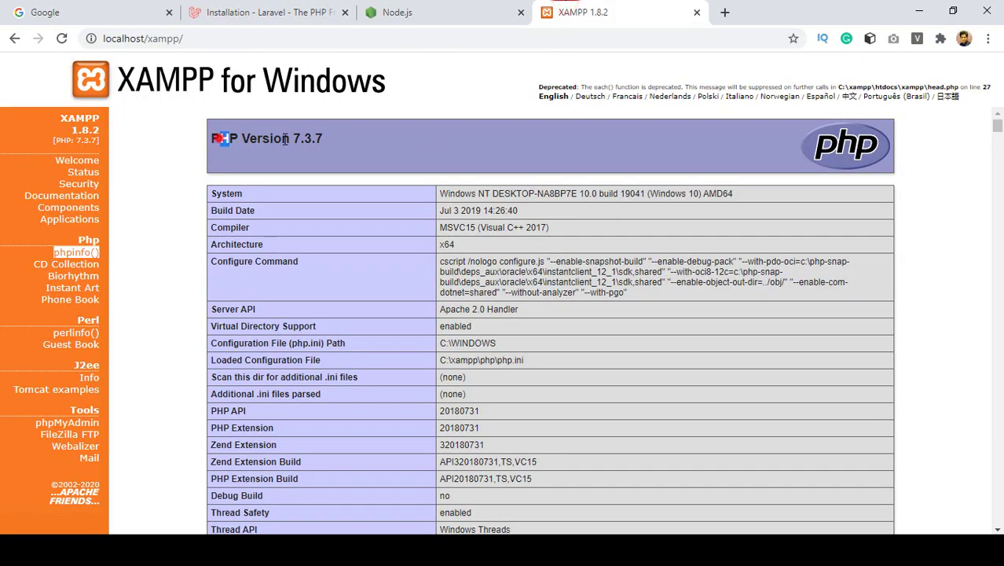
pyautogui.moveTo(285, 138); pyautogui.dragTo(396, 139)
pyautogui.click(696, 12)
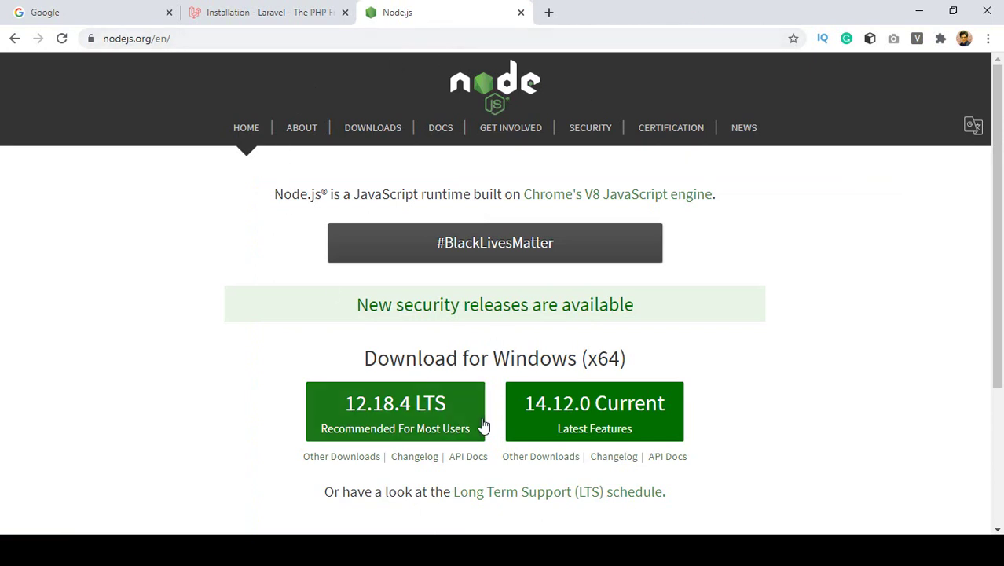
pyautogui.click(520, 13)
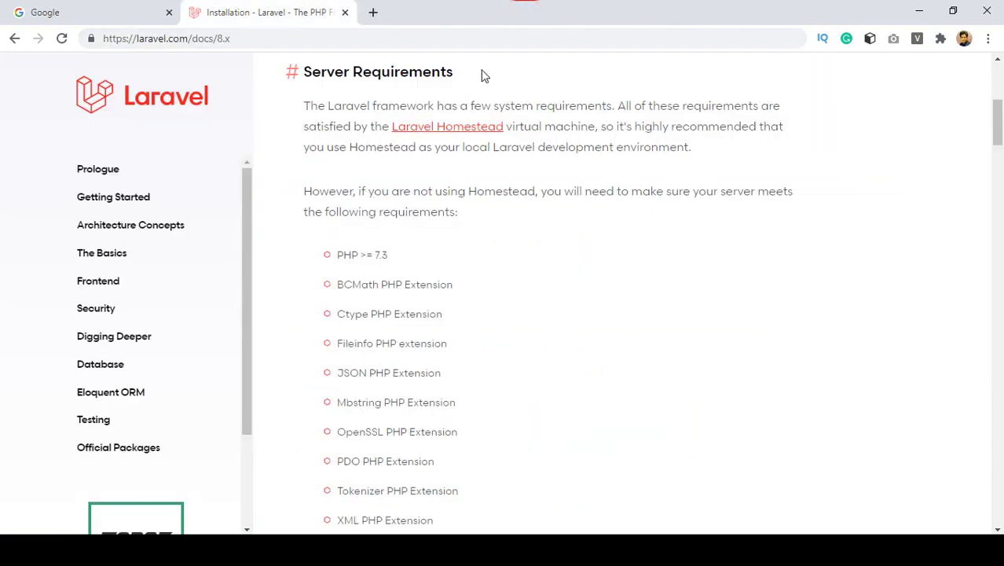
# Step: Read the Via Laravel Installer instructions in the Installing Laravel section of the documentation
pyautogui.scroll(-5, 366, 221)
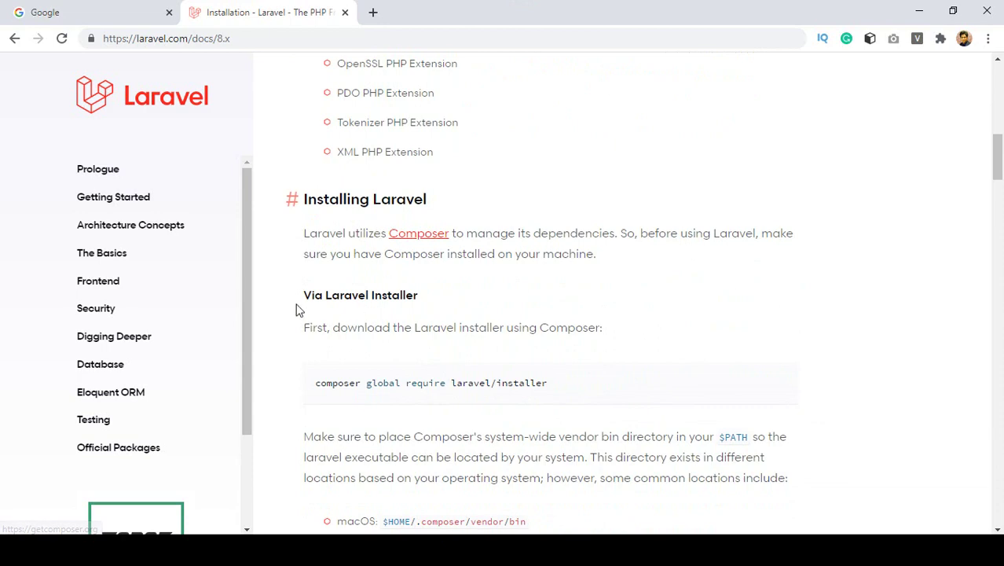
pyautogui.moveTo(336, 293); pyautogui.dragTo(425, 297)
pyautogui.click(426, 296)
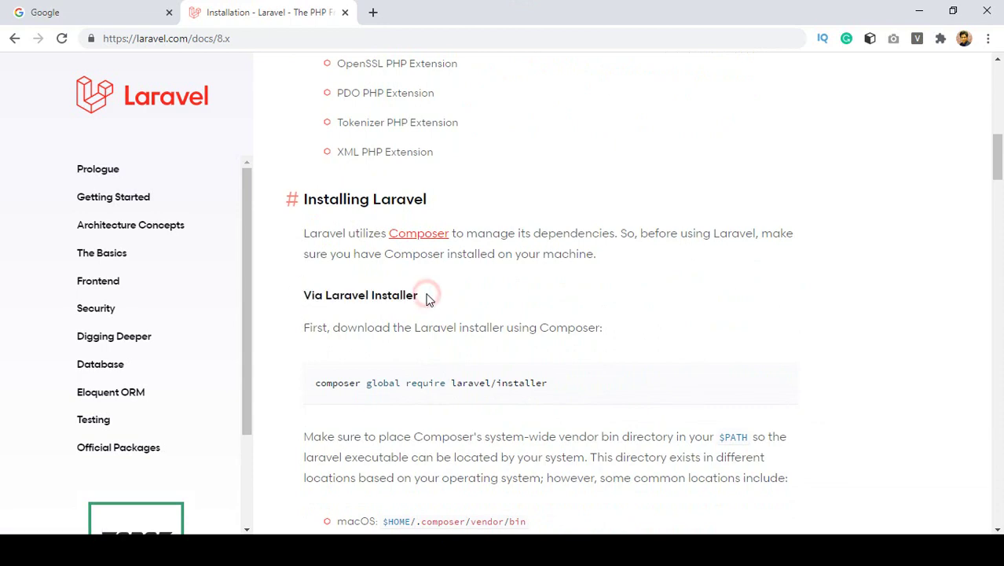
pyautogui.scroll(-1, 429, 299)
pyautogui.scroll(-6, 429, 299)
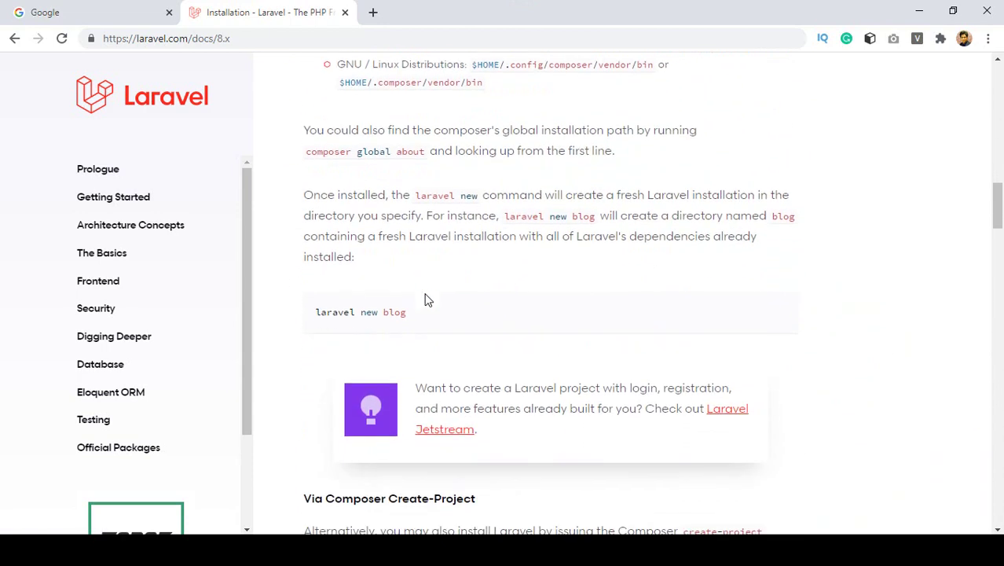
pyautogui.scroll(-2, 428, 299)
pyautogui.scroll(1, 489, 298)
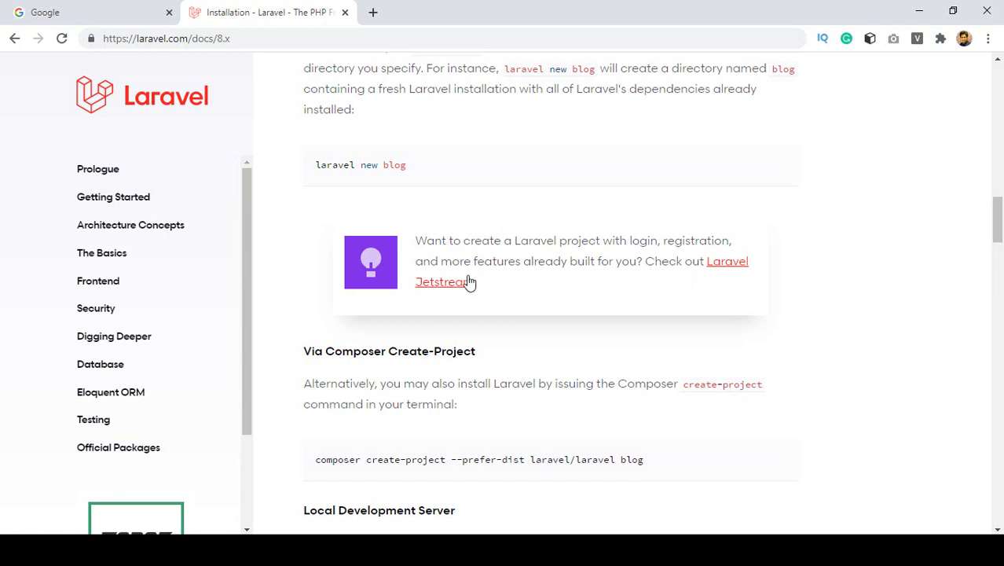
# Step: Examine the Via Composer Create-Project section and its composer create-project command
pyautogui.scroll(-2, 506, 308)
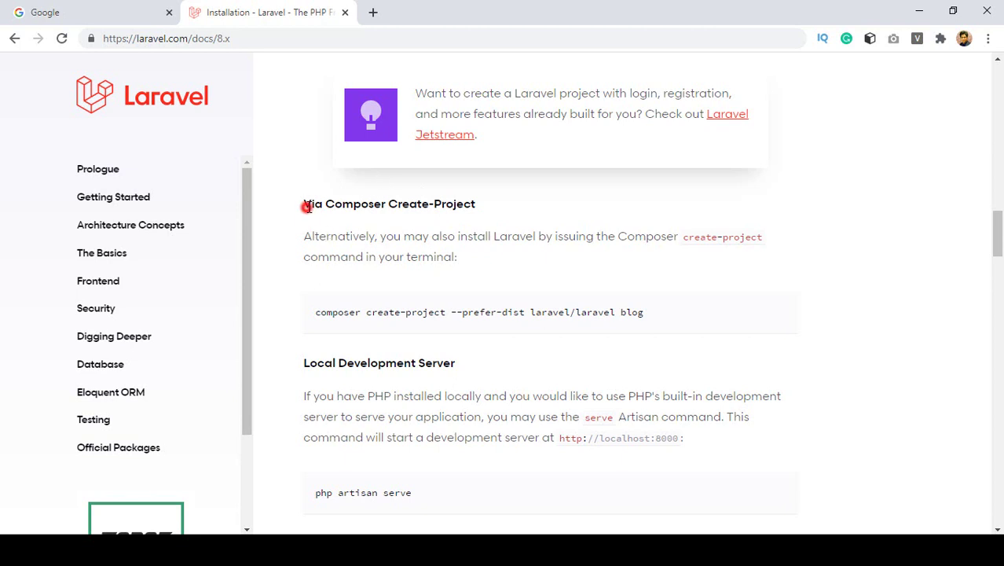
pyautogui.moveTo(307, 206); pyautogui.dragTo(476, 206)
pyautogui.moveTo(312, 311); pyautogui.dragTo(664, 311)
pyautogui.click(663, 312)
pyautogui.doubleClick(341, 312)
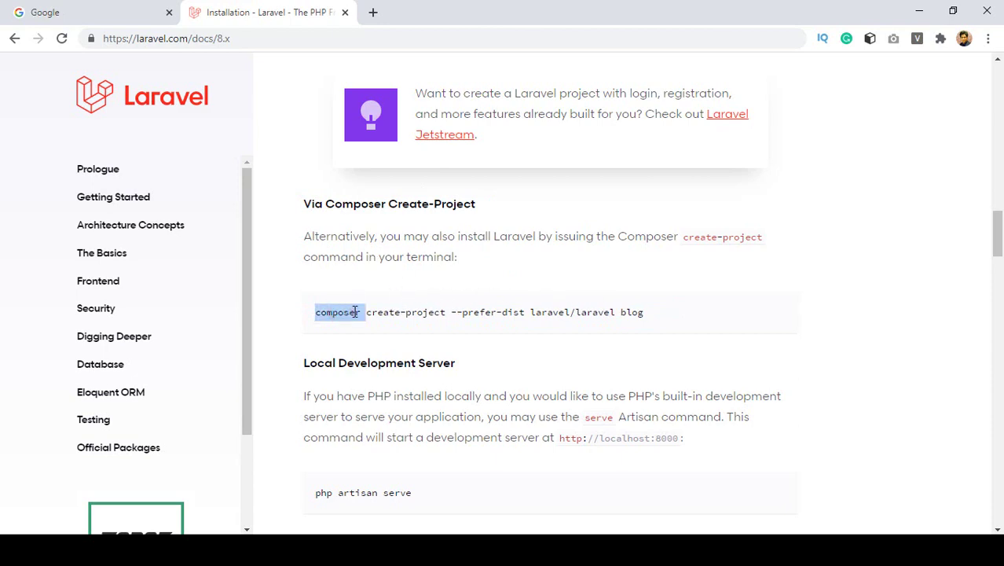
pyautogui.click(352, 311)
# Step: Open the Composer website in a new tab from the link under Installing Laravel and read its description
pyautogui.scroll(5, 372, 309)
pyautogui.scroll(5, 372, 309)
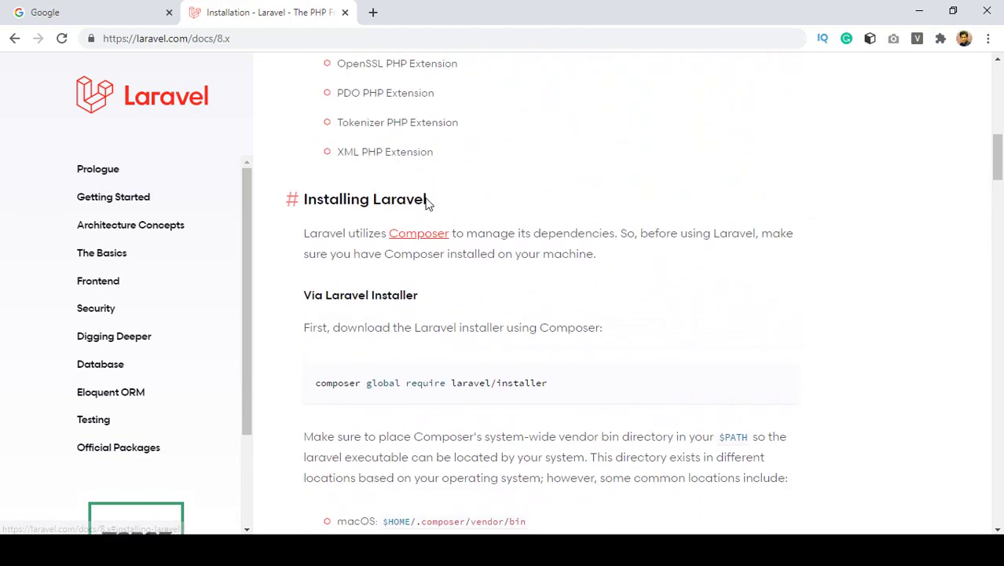
pyautogui.rightClick(417, 235)
pyautogui.click(445, 246)
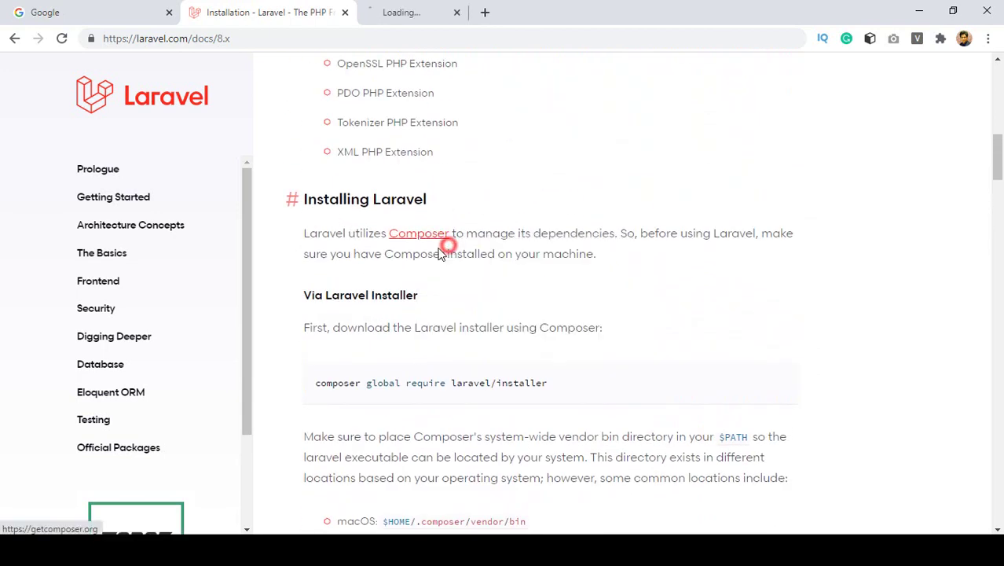
pyautogui.click(399, 9)
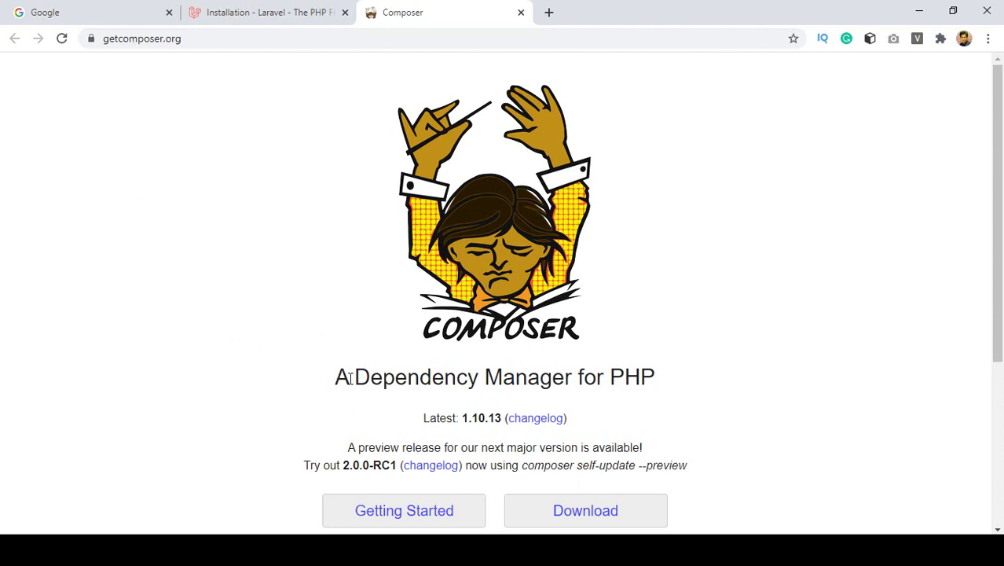
pyautogui.moveTo(336, 381); pyautogui.dragTo(713, 382)
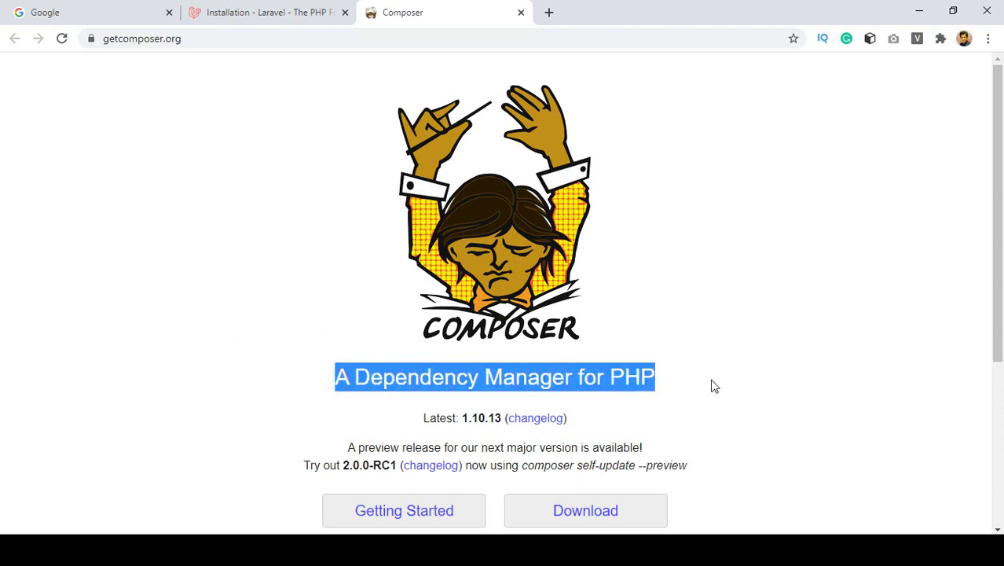
pyautogui.click(718, 378)
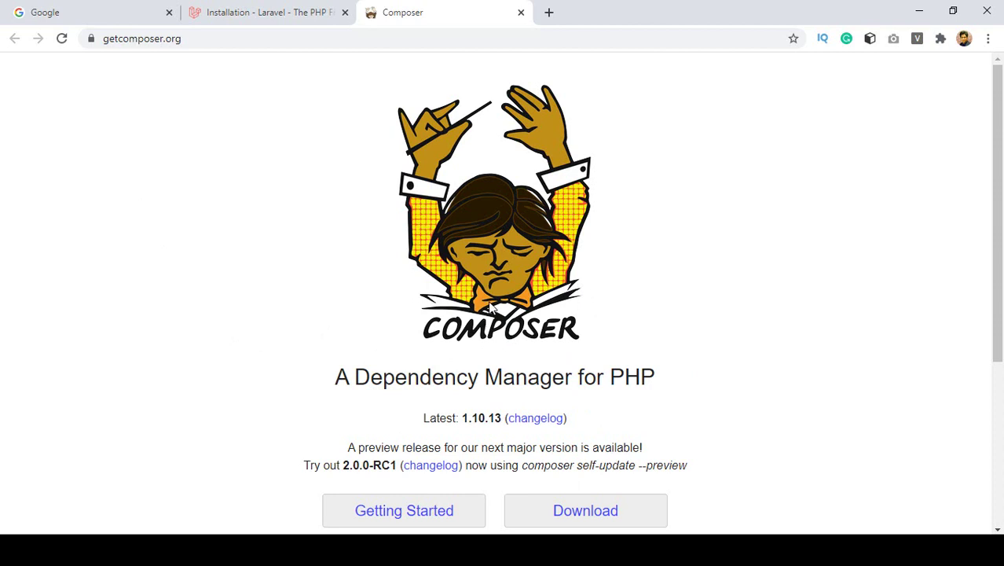
# Step: Open Composer's download page and review the Command-line installation section
pyautogui.scroll(-2, 490, 306)
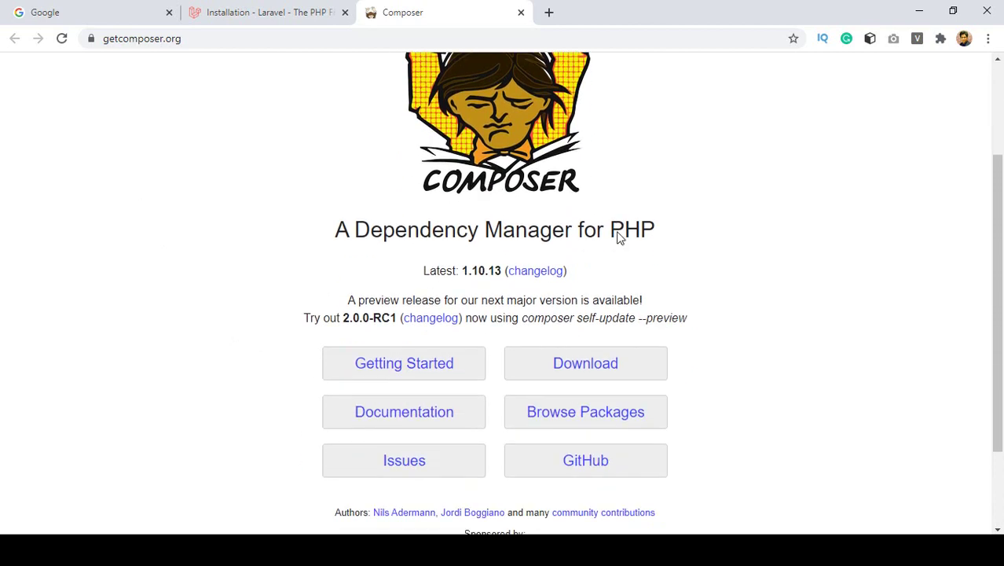
pyautogui.click(568, 369)
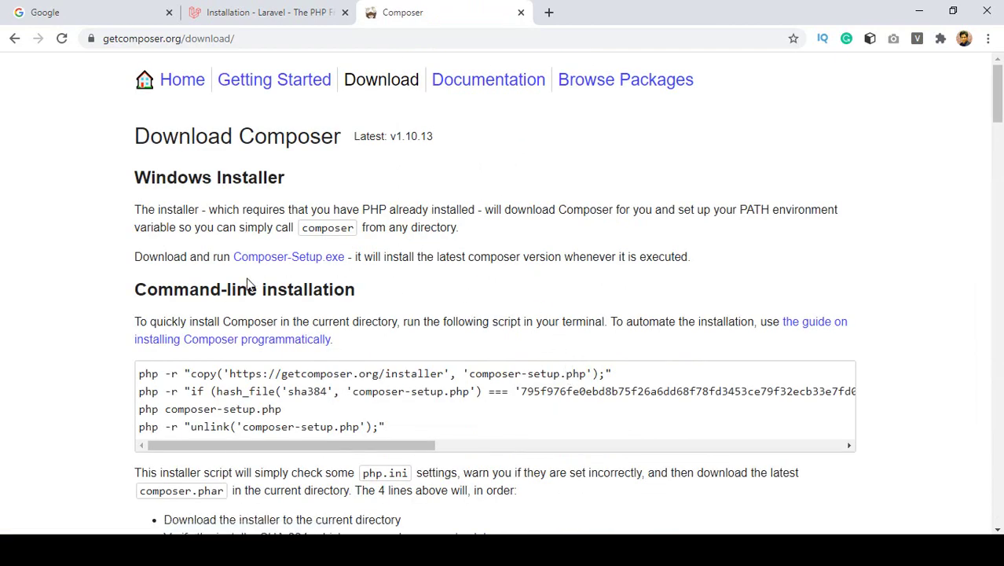
pyautogui.moveTo(137, 285); pyautogui.dragTo(376, 292)
pyautogui.click(377, 292)
pyautogui.scroll(-2, 187, 315)
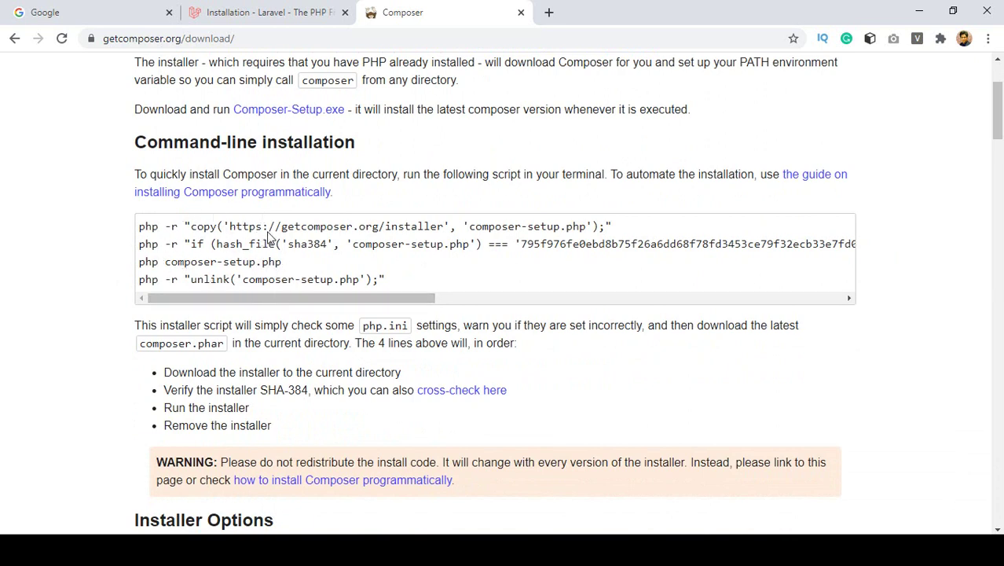
# Step: Switch to File Explorer and create a folder named laravel8 in C:\xampp\htdocs
pyautogui.hotkey('alt', 'Tab')
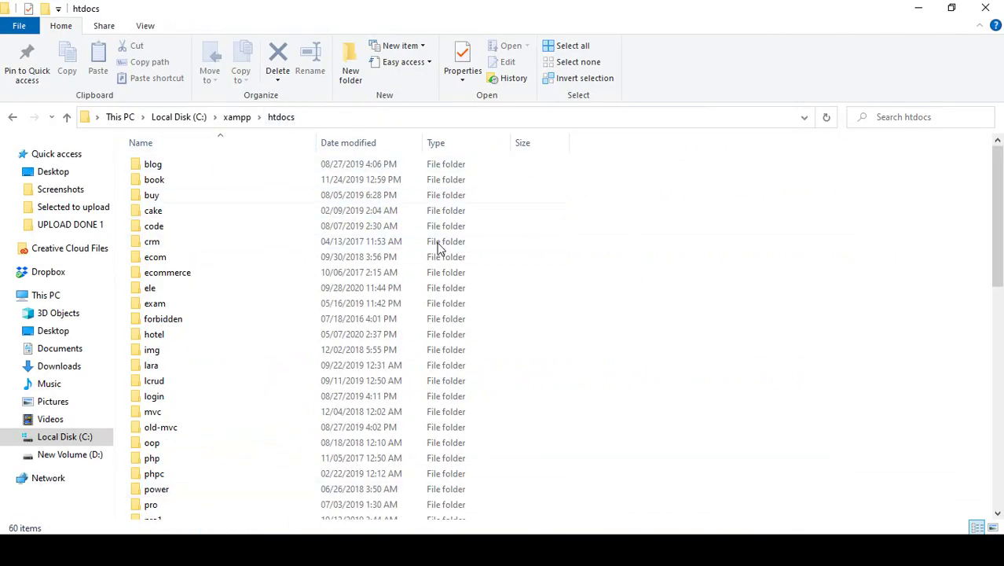
pyautogui.hotkey('alt', 'Tab')
pyautogui.hotkey('alt', 'Tab')
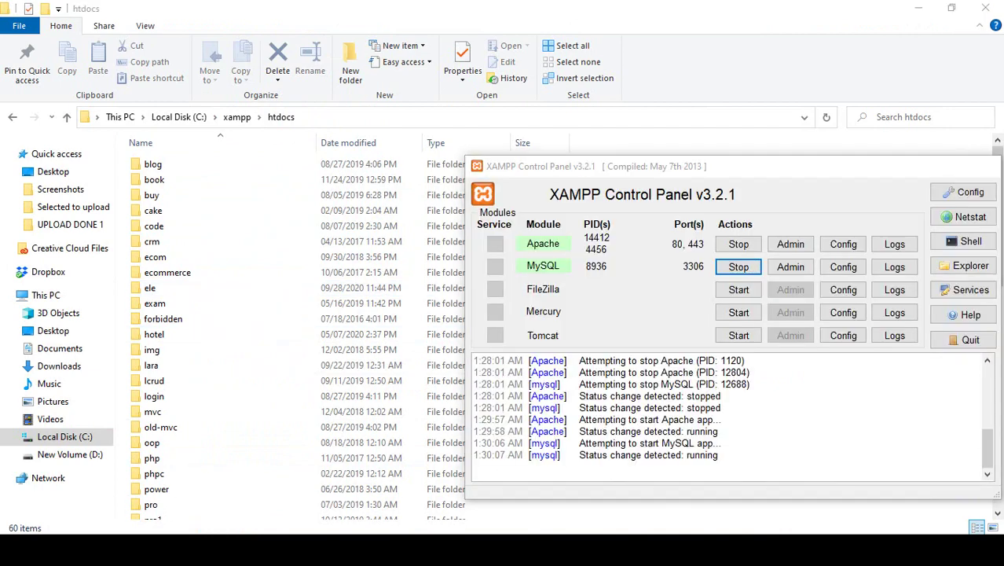
pyautogui.click(654, 219)
pyautogui.rightClick(655, 218)
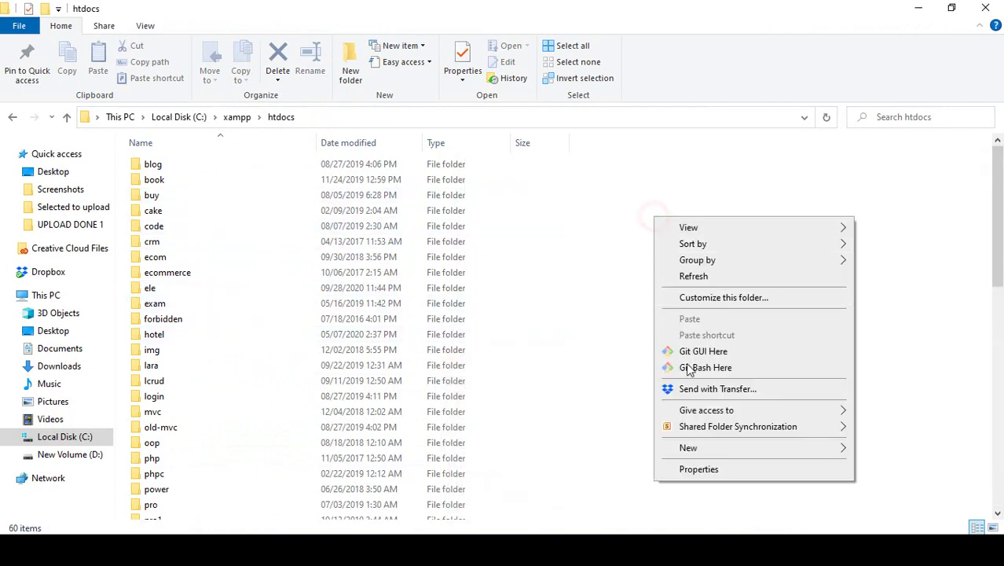
pyautogui.click(694, 447)
pyautogui.click(579, 294)
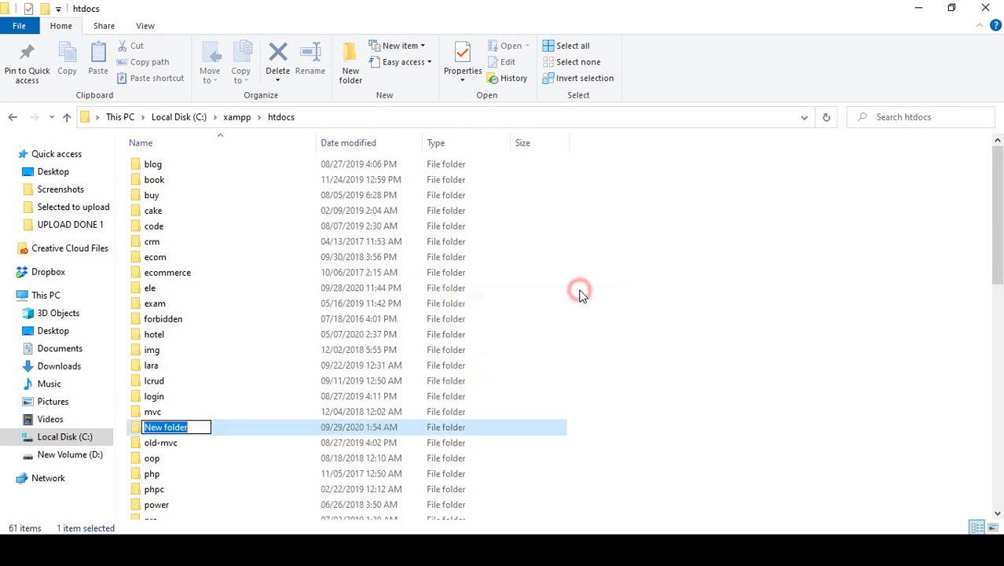
pyautogui.write('laravel8')
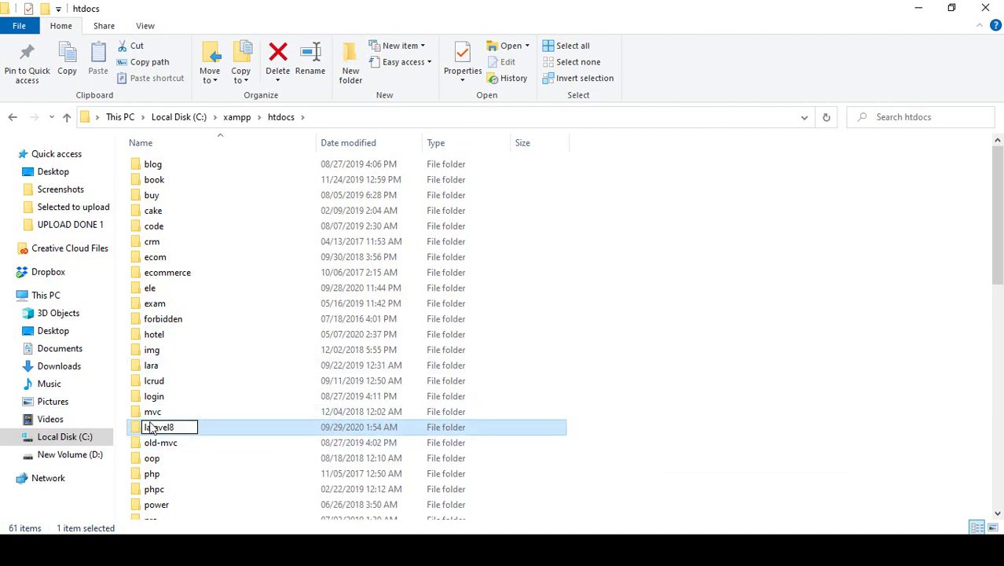
pyautogui.click(220, 426)
# Step: Open the laravel8 folder and start a Command Prompt in that directory
pyautogui.click(194, 384)
pyautogui.doubleClick(194, 384)
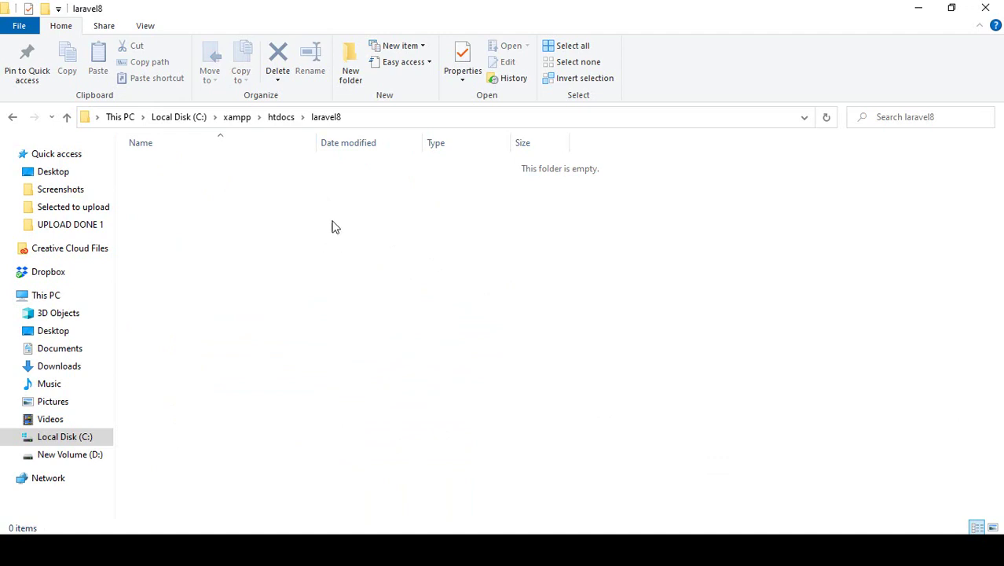
pyautogui.click(289, 202)
pyautogui.click(359, 121)
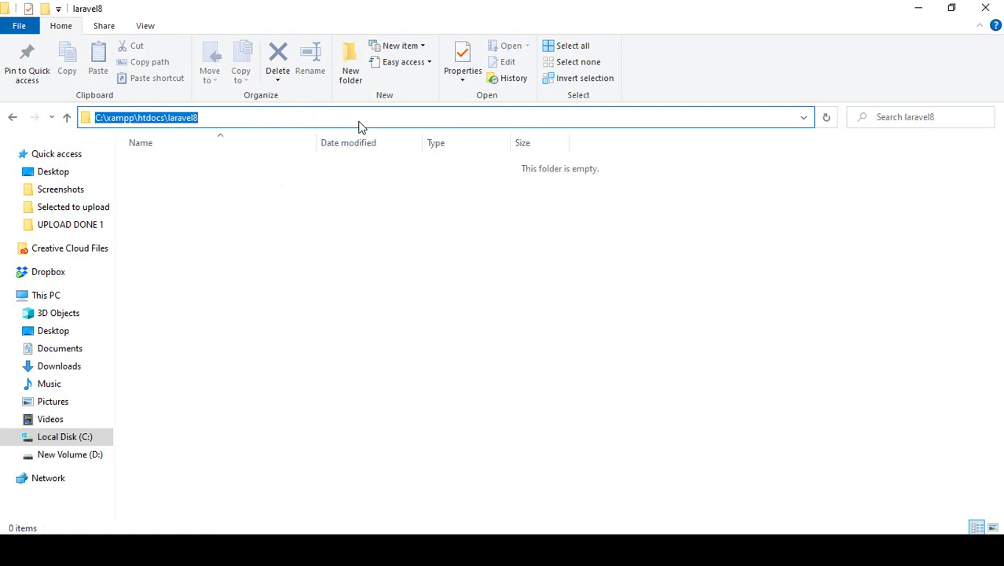
pyautogui.write('cmd')
pyautogui.press('Return')
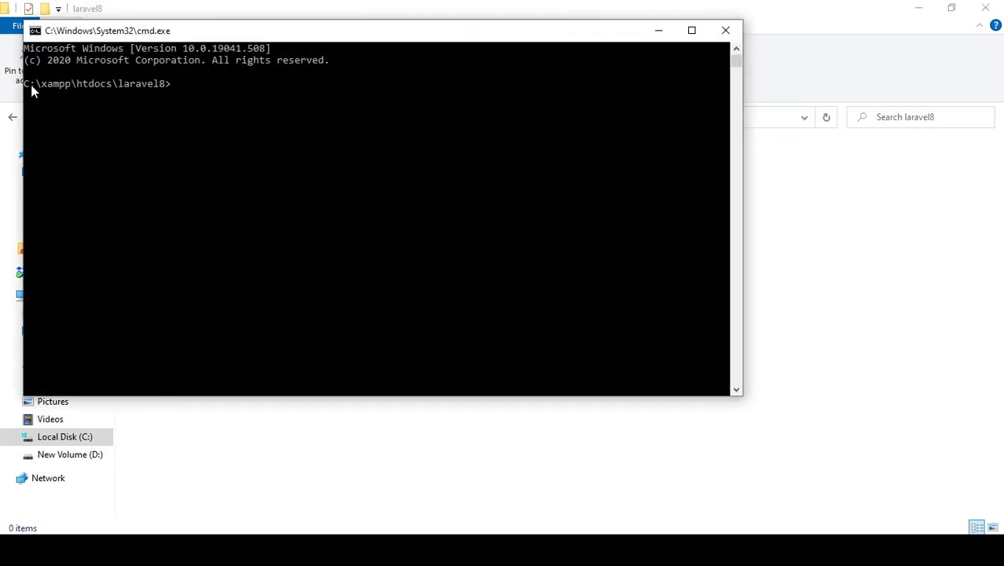
pyautogui.moveTo(31, 88); pyautogui.dragTo(103, 91)
pyautogui.click(53, 87)
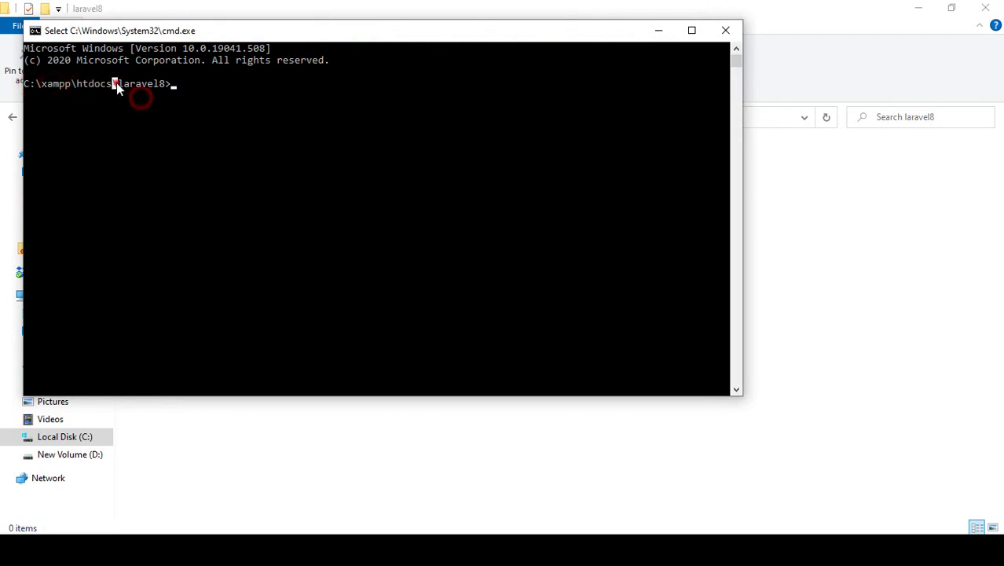
pyautogui.moveTo(116, 83); pyautogui.dragTo(170, 84)
pyautogui.click(179, 85)
# Step: Copy the four-line Command-line installation script from Composer's download page in Chrome and run it in the Command Prompt at the laravel8 folder
pyautogui.click(349, 550)
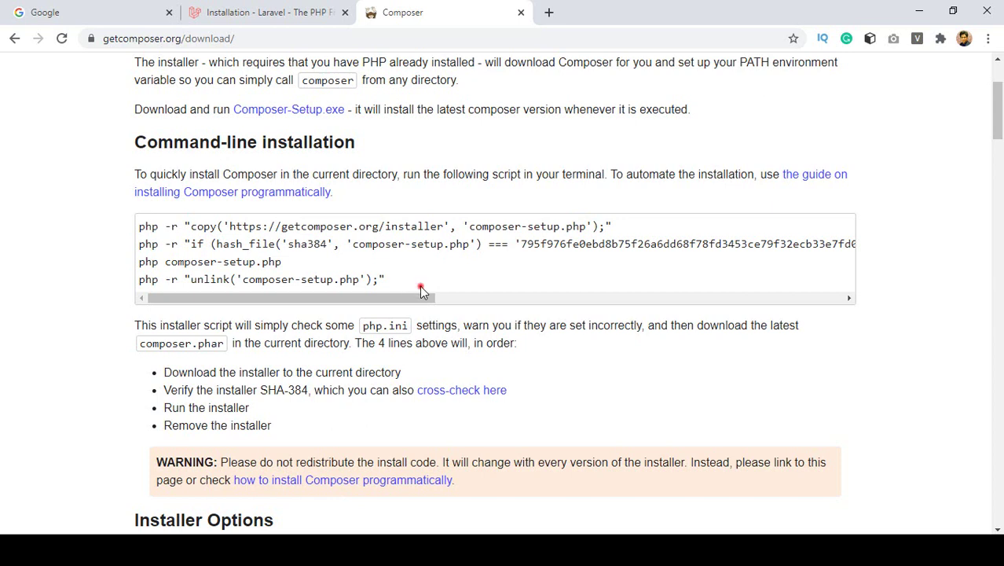
pyautogui.moveTo(418, 285); pyautogui.dragTo(138, 232)
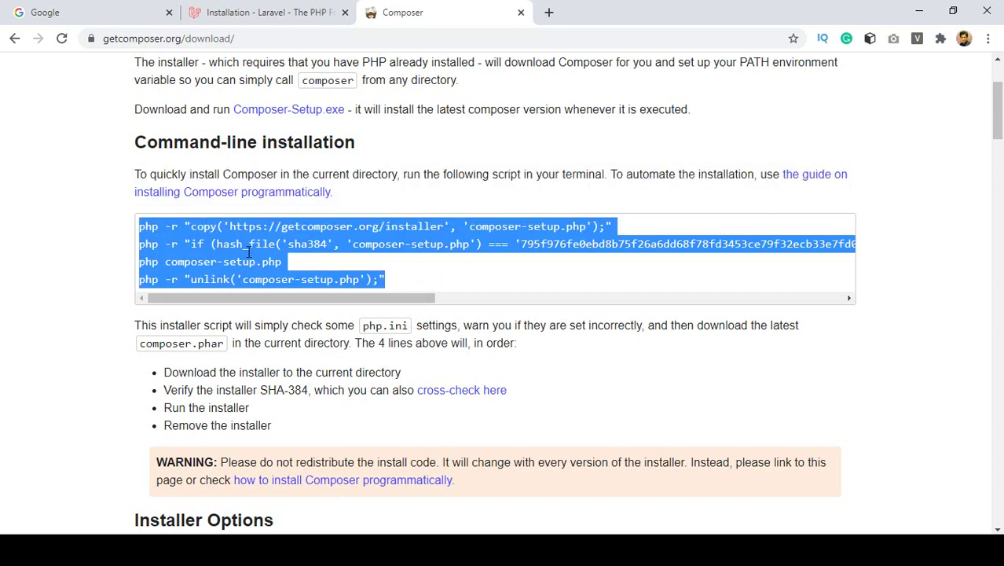
pyautogui.hotkey('alt', 'Tab')
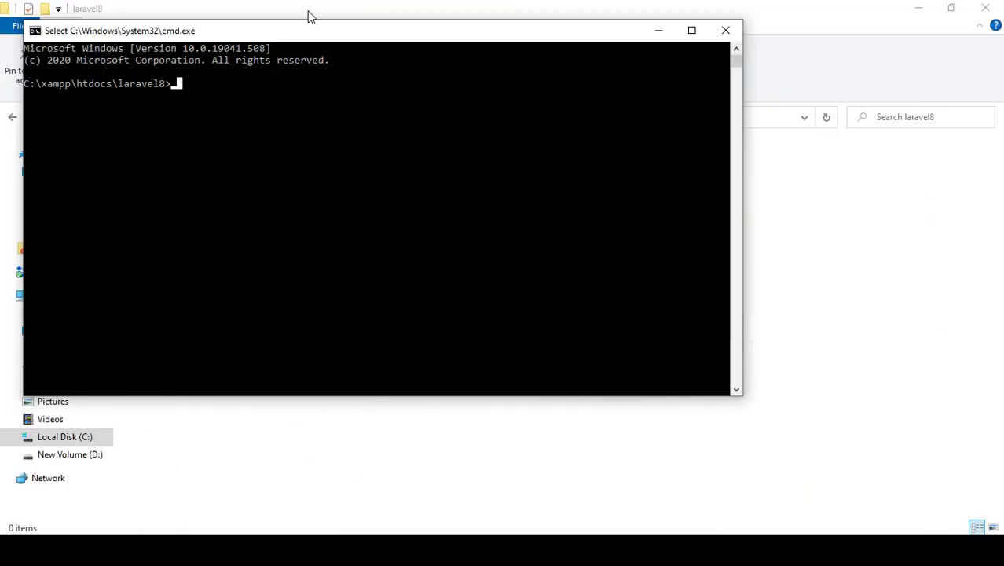
pyautogui.click(315, 32)
pyautogui.moveTo(315, 33); pyautogui.dragTo(593, 150)
pyautogui.rightClick(521, 221)
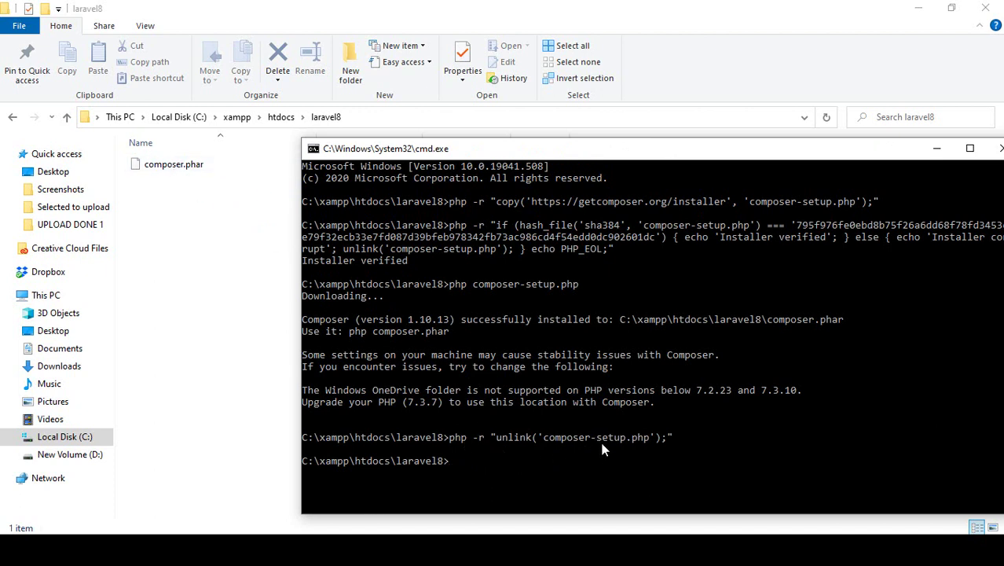
pyautogui.scroll(-1, 525, 310)
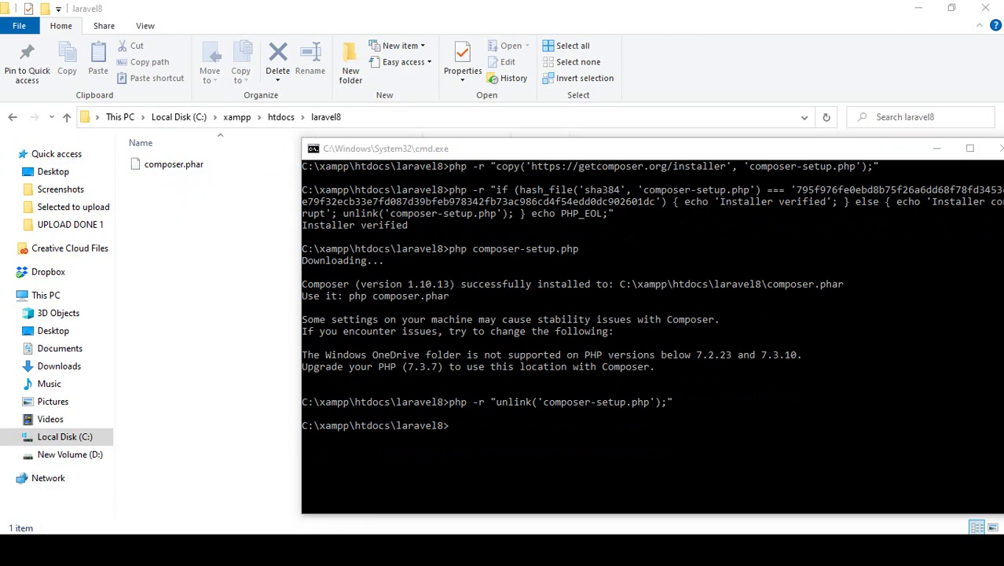
# Step: Review the Via Laravel Installer and Via Composer Create-Project sections of the Laravel 8.x installation documentation in Chrome
pyautogui.hotkey('alt', 'Tab')
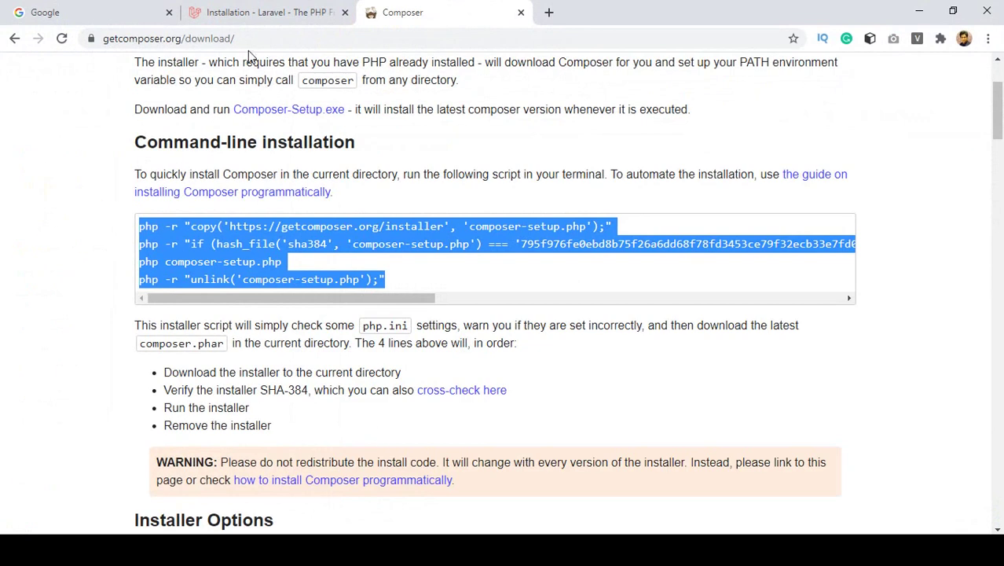
pyautogui.click(243, 19)
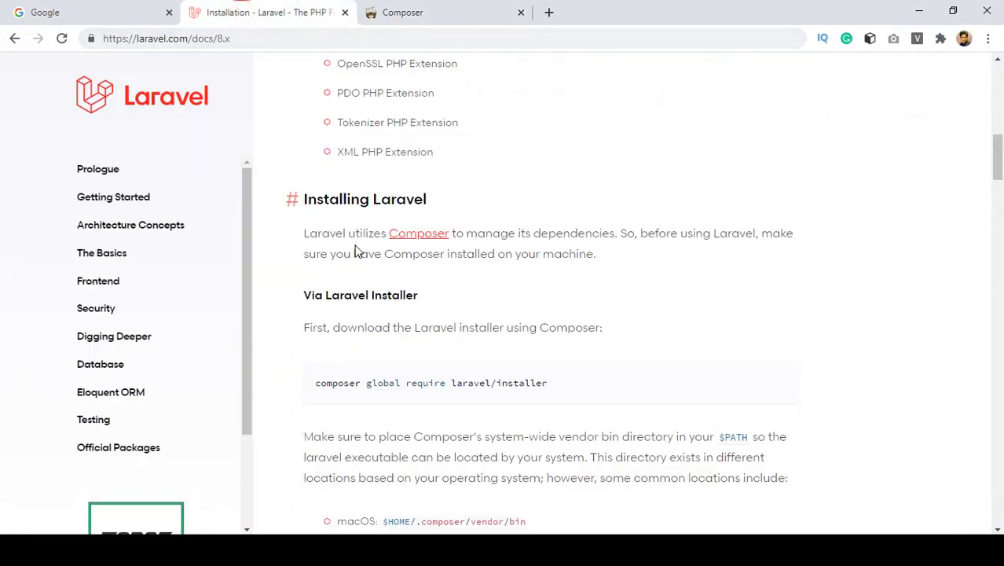
pyautogui.moveTo(307, 298); pyautogui.dragTo(430, 302)
pyautogui.click(432, 302)
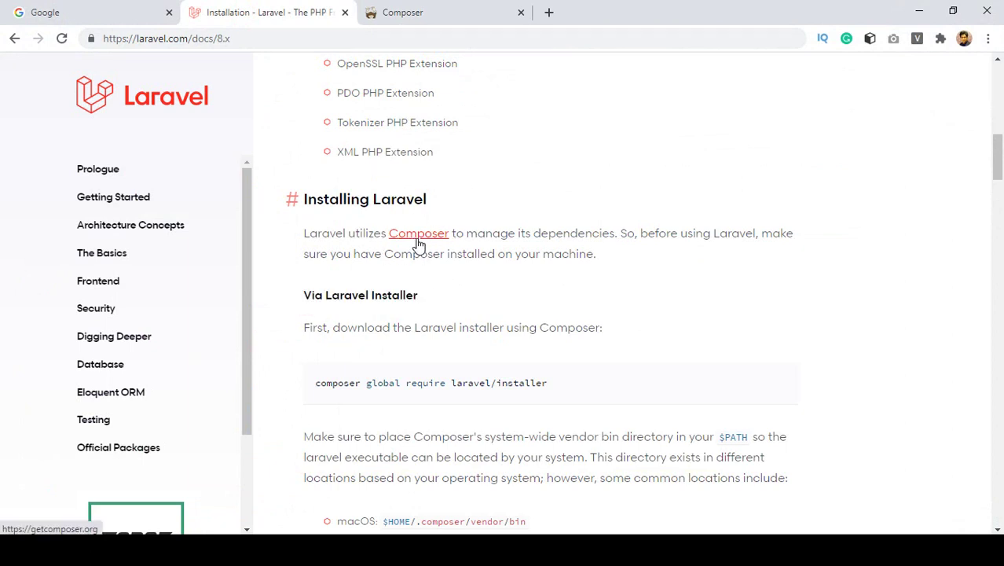
pyautogui.scroll(-3, 428, 296)
pyautogui.scroll(-7, 428, 295)
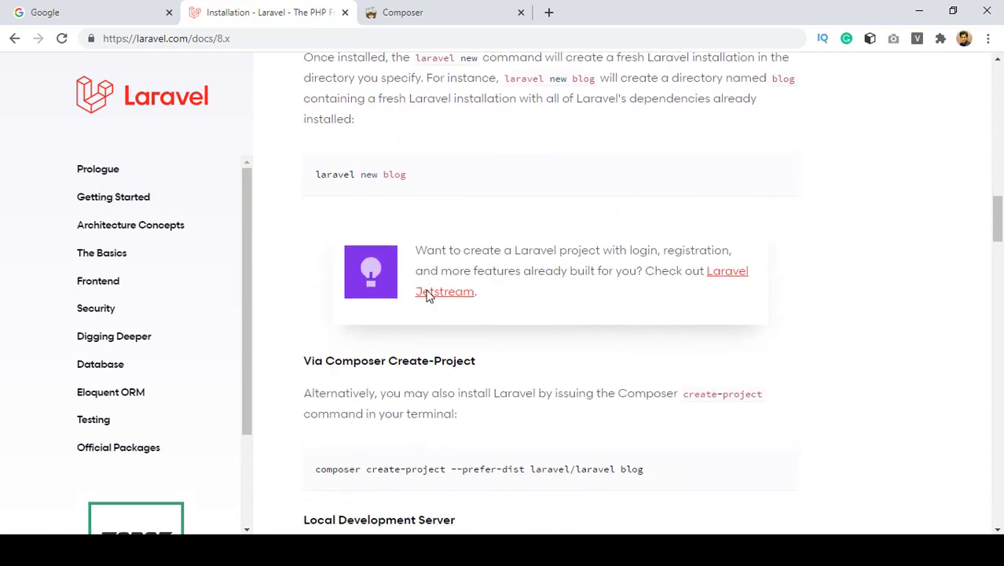
pyautogui.moveTo(304, 203); pyautogui.dragTo(489, 200)
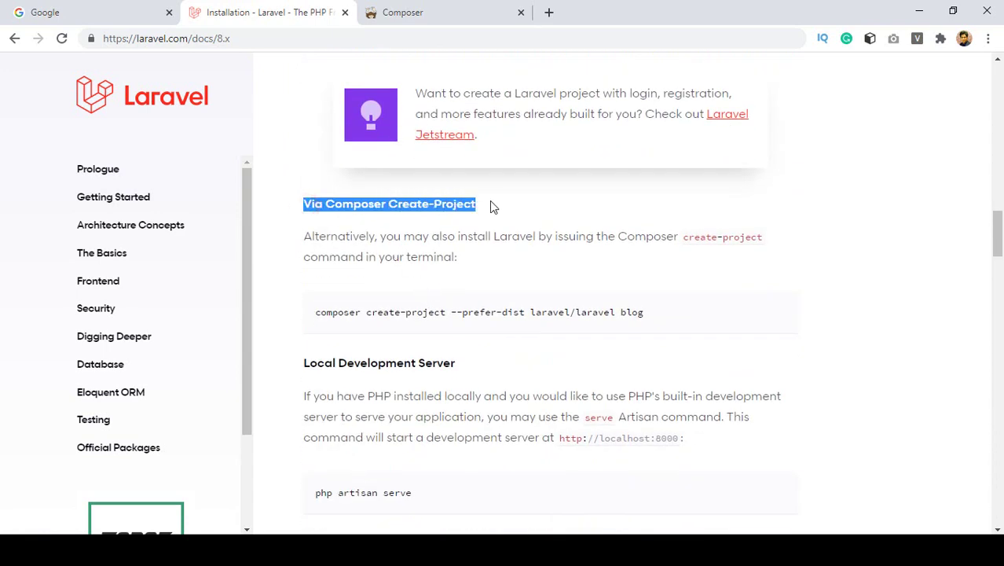
pyautogui.click(489, 201)
pyautogui.moveTo(297, 206); pyautogui.dragTo(481, 209)
pyautogui.click(441, 214)
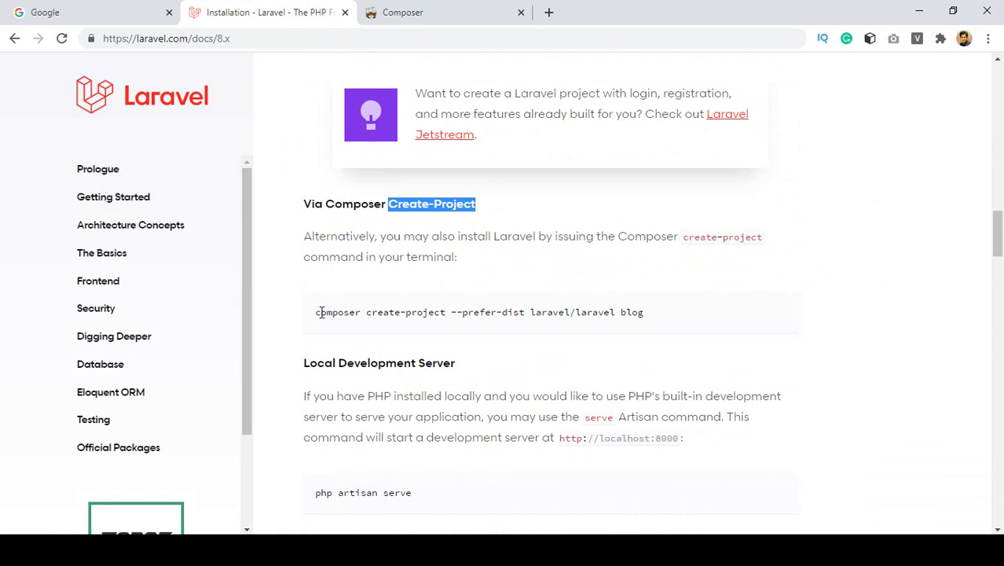
# Step: Copy the composer create-project --prefer-dist laravel/laravel blog command from the documentation and paste it into the Command Prompt
pyautogui.moveTo(318, 312); pyautogui.dragTo(698, 322)
pyautogui.hotkey('ctrl', 'c')
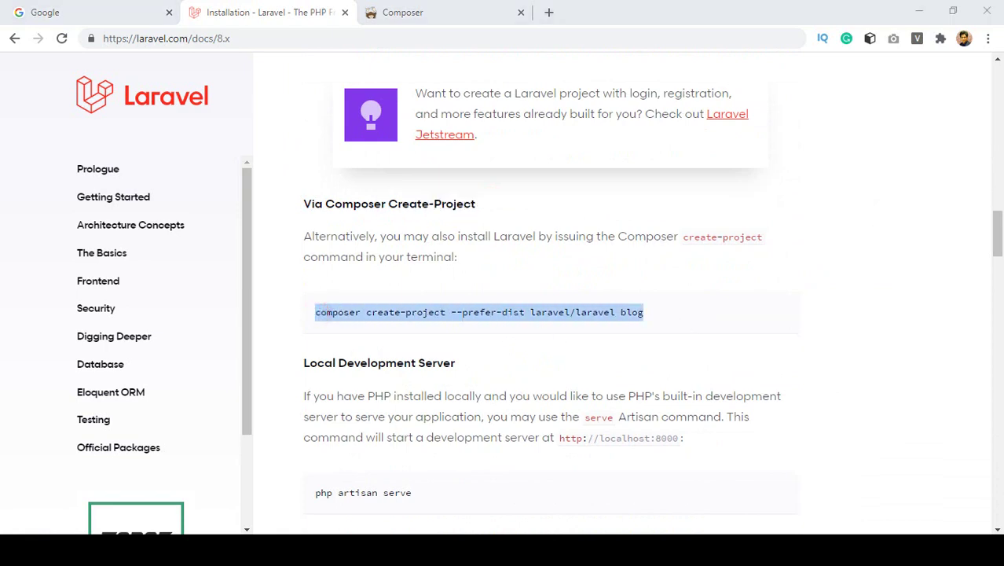
pyautogui.hotkey('alt', 'Tab')
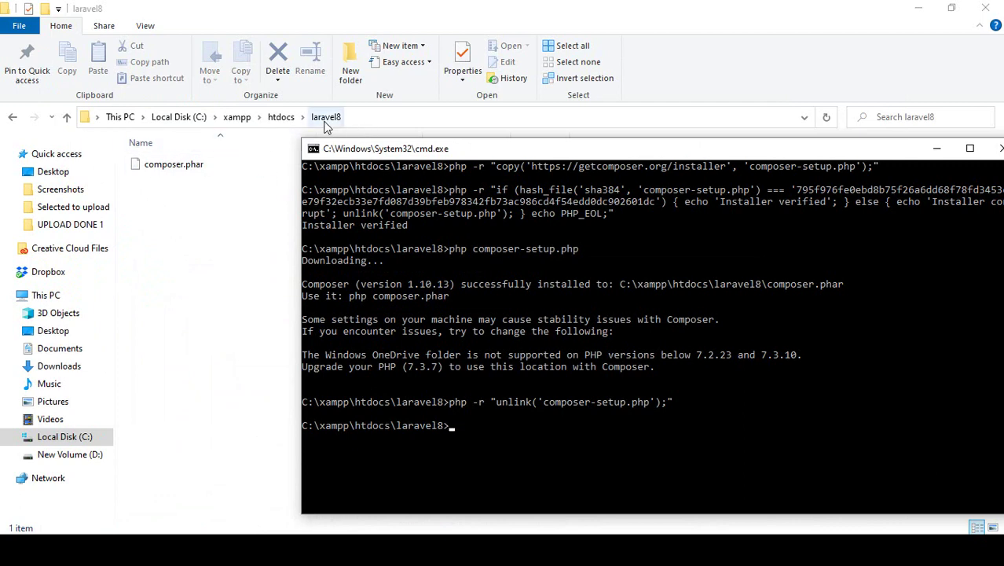
pyautogui.moveTo(372, 150); pyautogui.dragTo(348, 112)
pyautogui.scroll(-1, 428, 334)
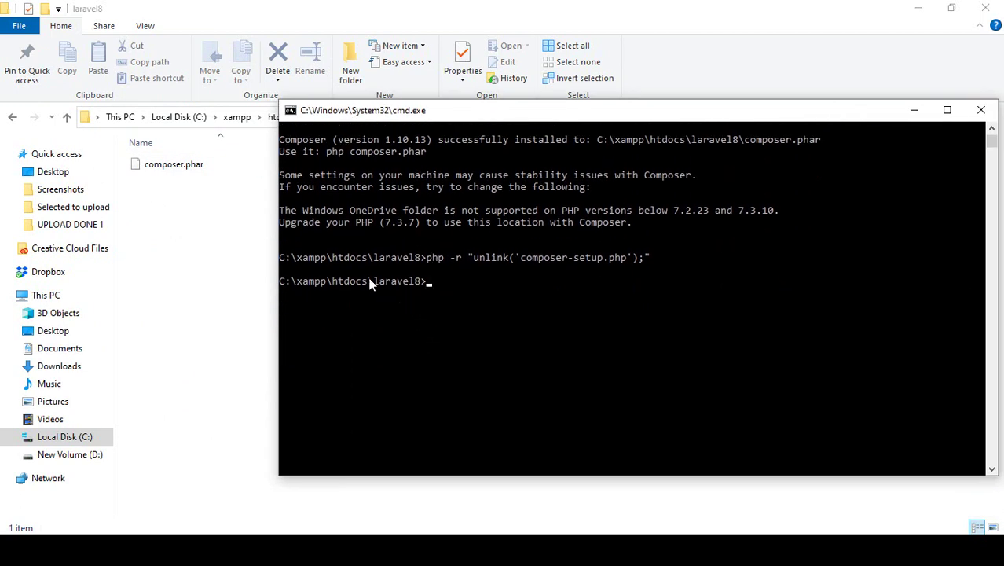
pyautogui.moveTo(428, 283)
pyautogui.mouseDown()
pyautogui.moveTo(365, 284)
pyautogui.moveTo(432, 283)
pyautogui.mouseUp()
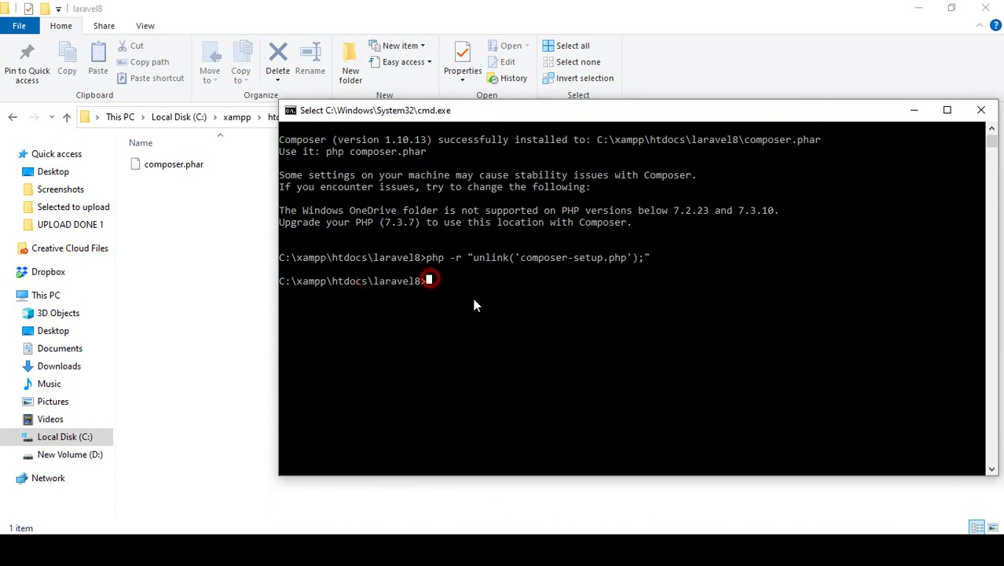
pyautogui.hotkey('ctrl', 'v')
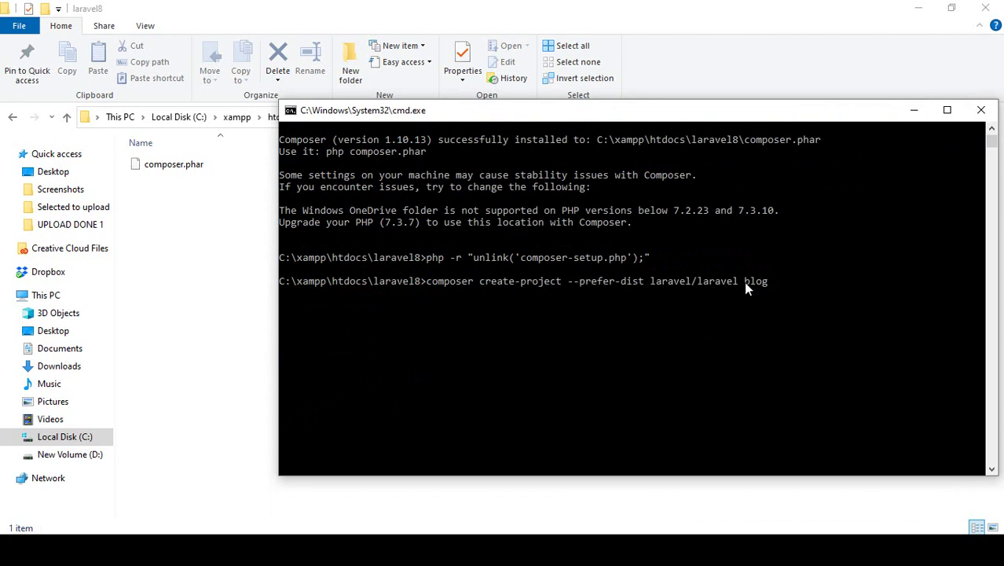
# Step: Change the project name at the end of the create-project command to basic and run the command
pyautogui.moveTo(769, 281); pyautogui.dragTo(747, 281)
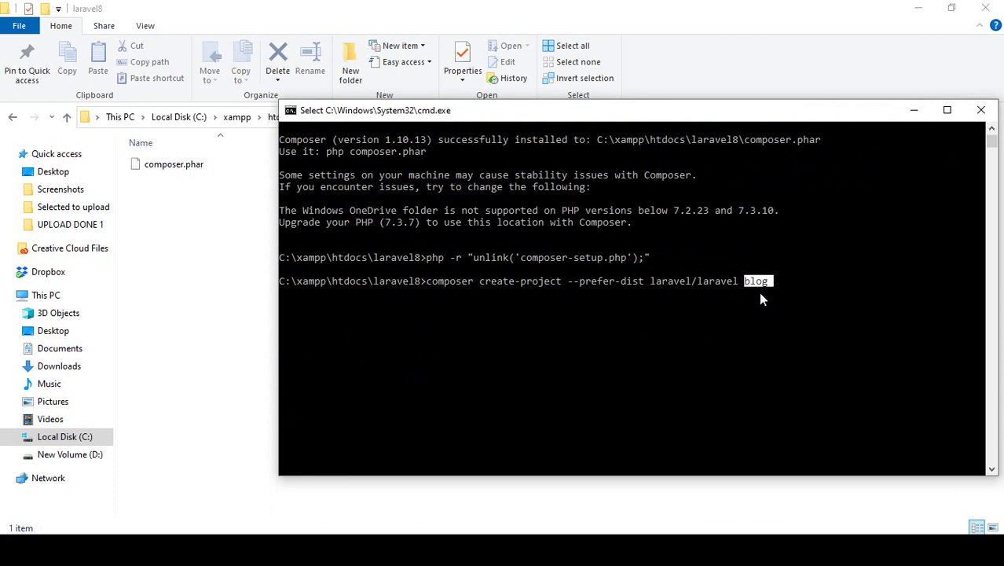
pyautogui.rightClick(759, 298)
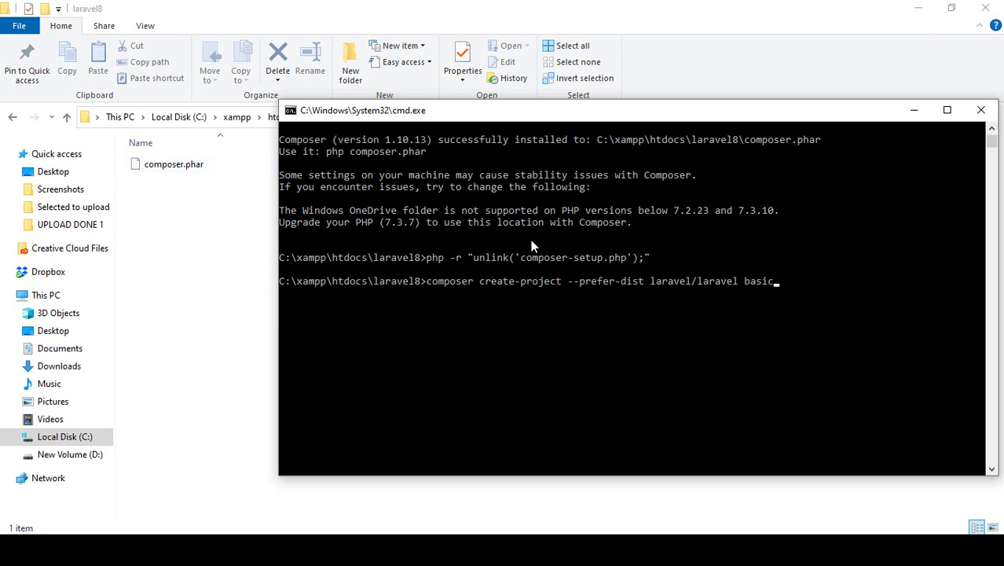
pyautogui.moveTo(750, 283); pyautogui.dragTo(778, 281)
pyautogui.click(783, 281)
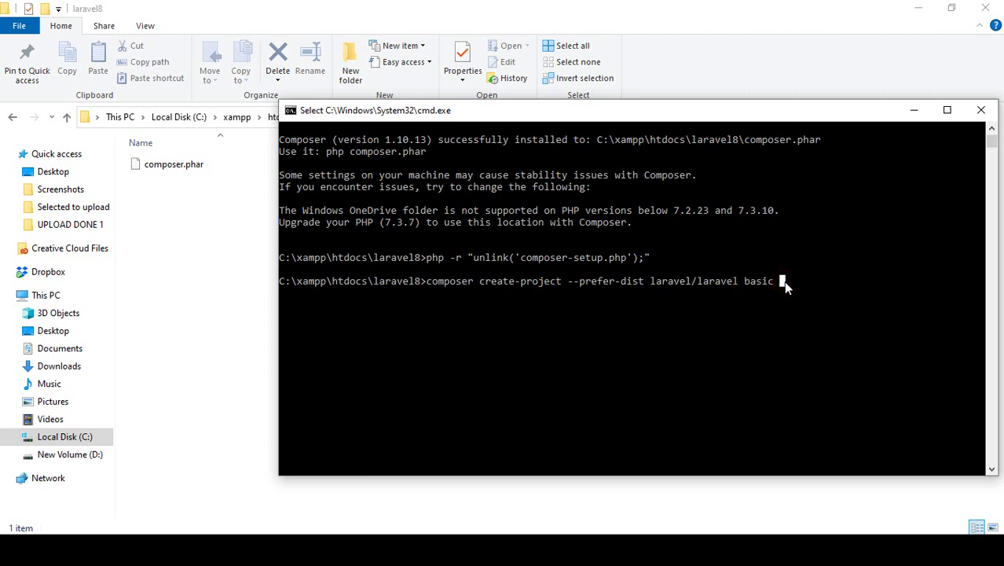
pyautogui.press('Escape')
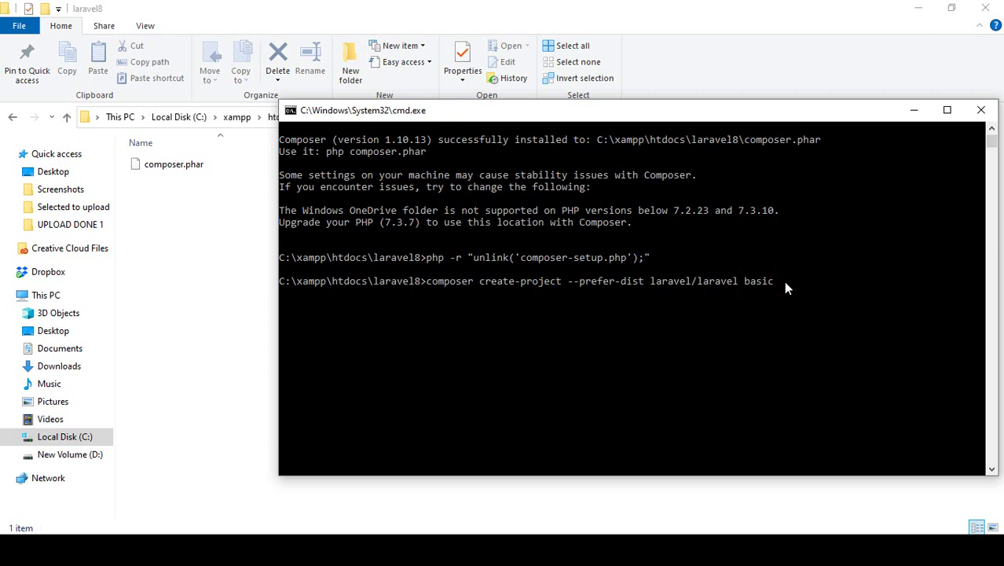
pyautogui.press('Return')
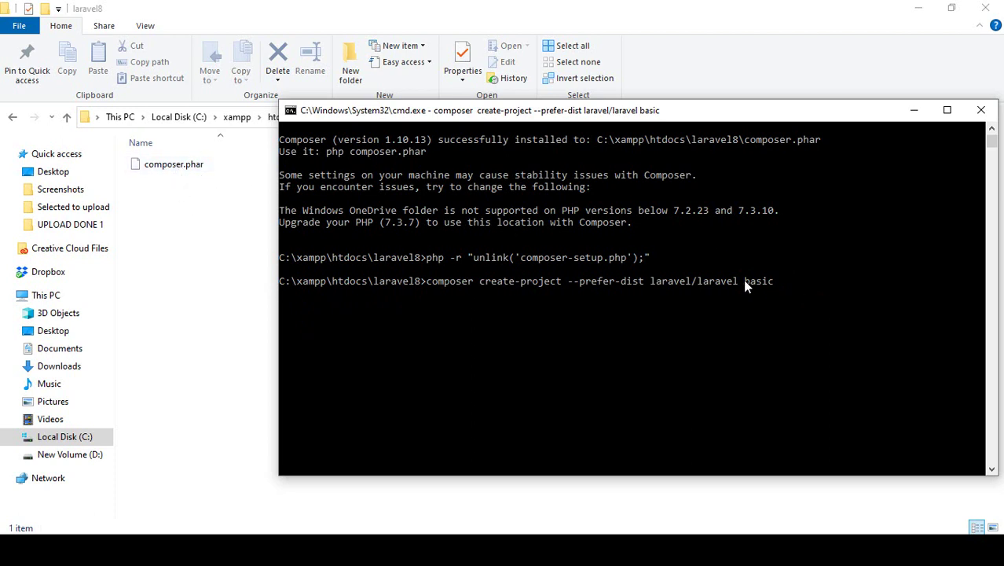
pyautogui.scroll(-1, 488, 281)
pyautogui.scroll(-1, 507, 281)
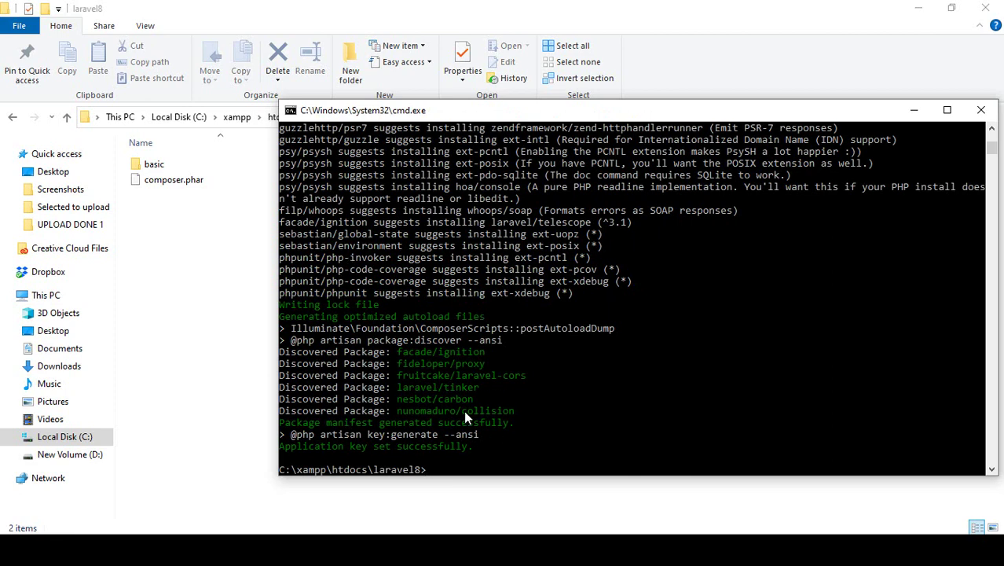
# Step: Open the basic folder inside laravel8 in File Explorer and look through the installed Laravel files
pyautogui.click(157, 166)
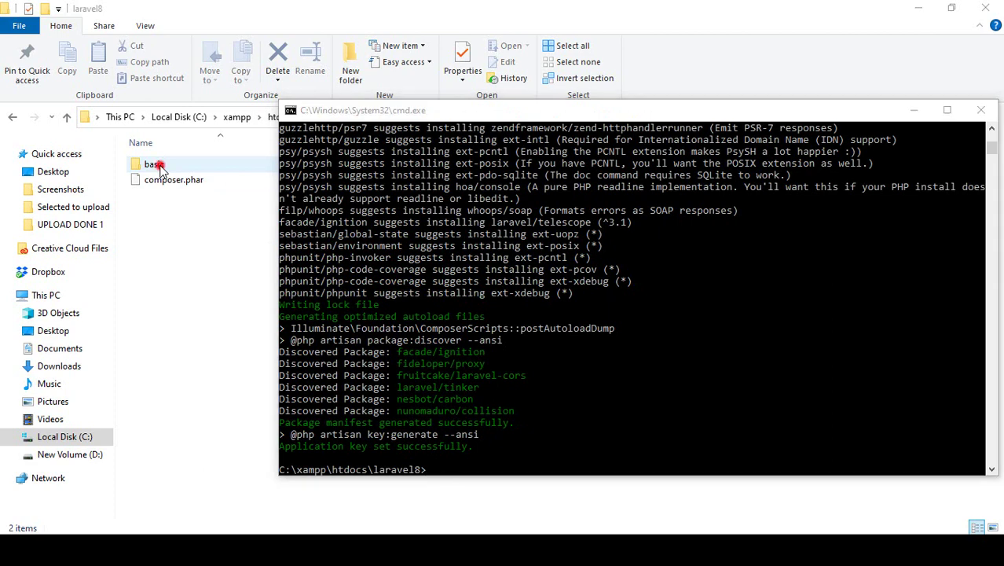
pyautogui.doubleClick(157, 167)
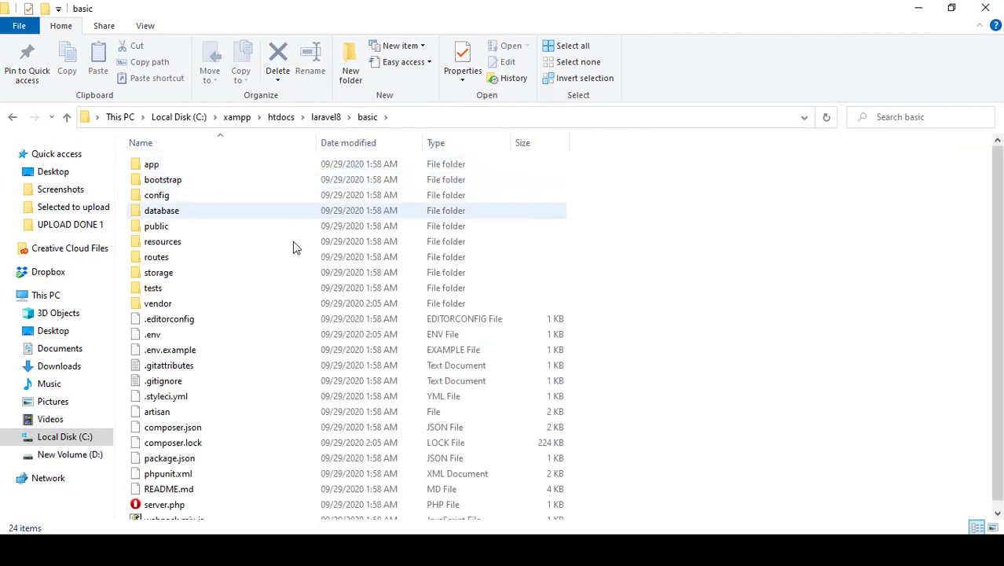
pyautogui.scroll(-1, 556, 318)
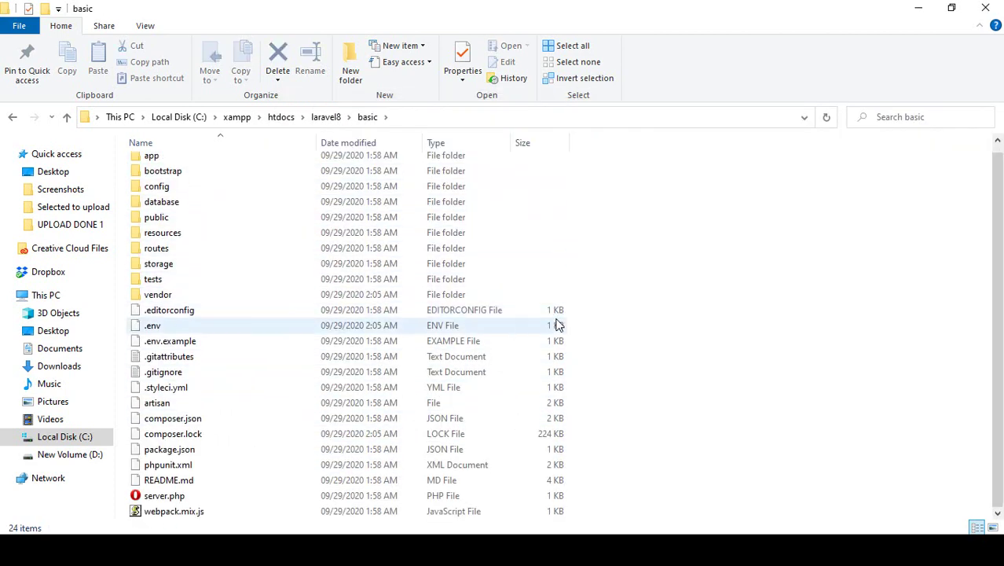
pyautogui.scroll(1, 557, 322)
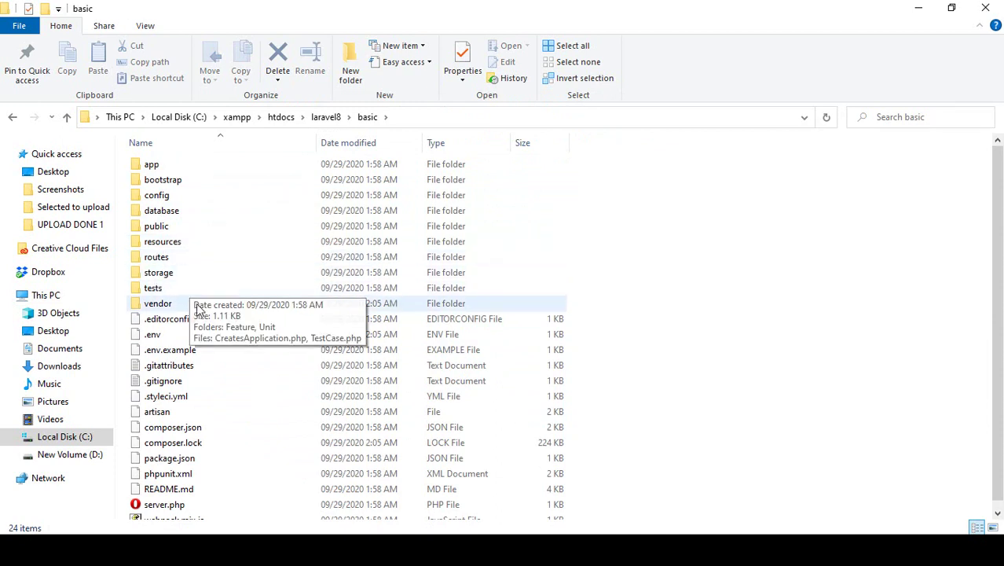
# Step: Switch to Chrome, load localhost/laravel8/basic in a new tab and go into the project's public folder
pyautogui.scroll(-1, 210, 309)
pyautogui.scroll(1, 200, 444)
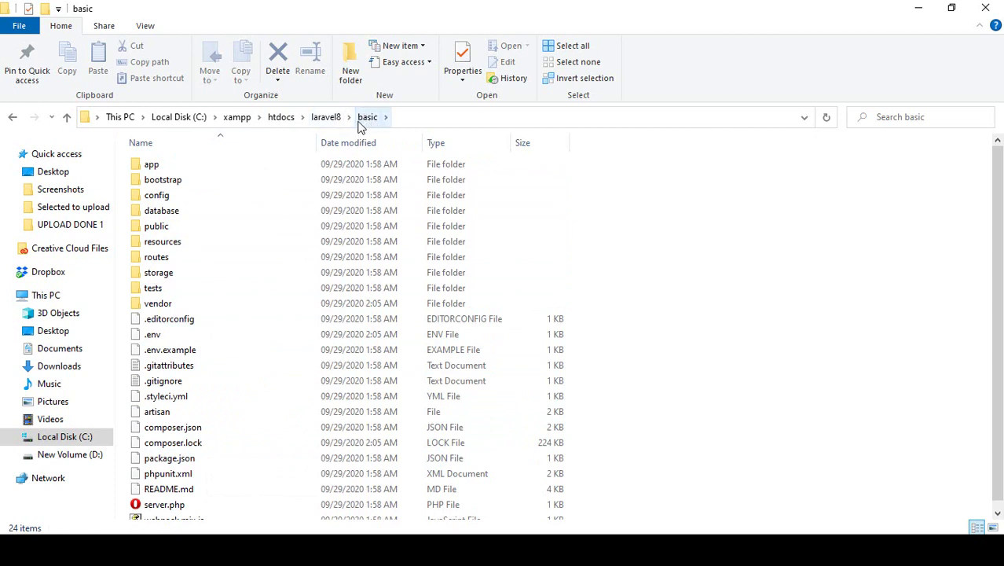
pyautogui.click(351, 550)
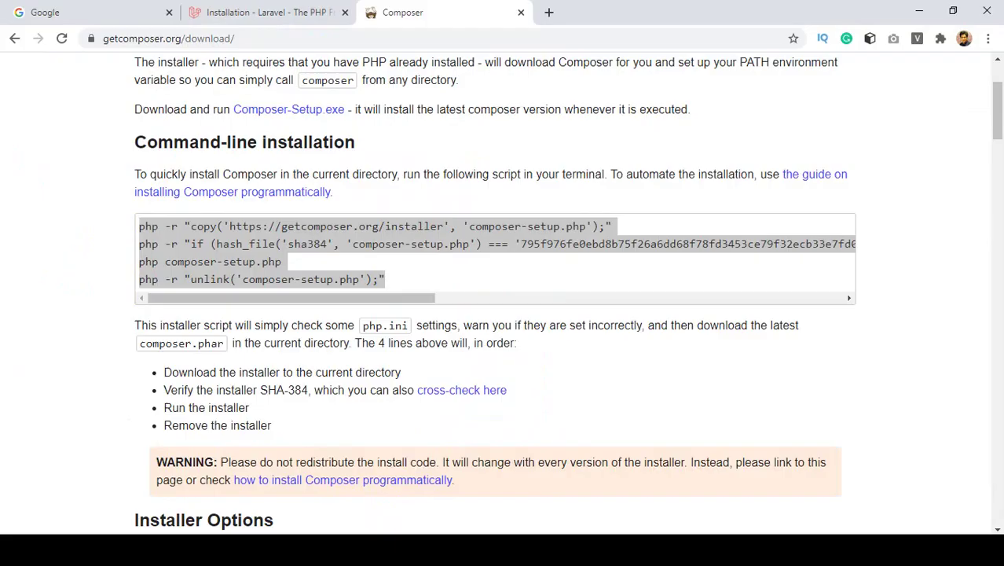
pyautogui.click(549, 12)
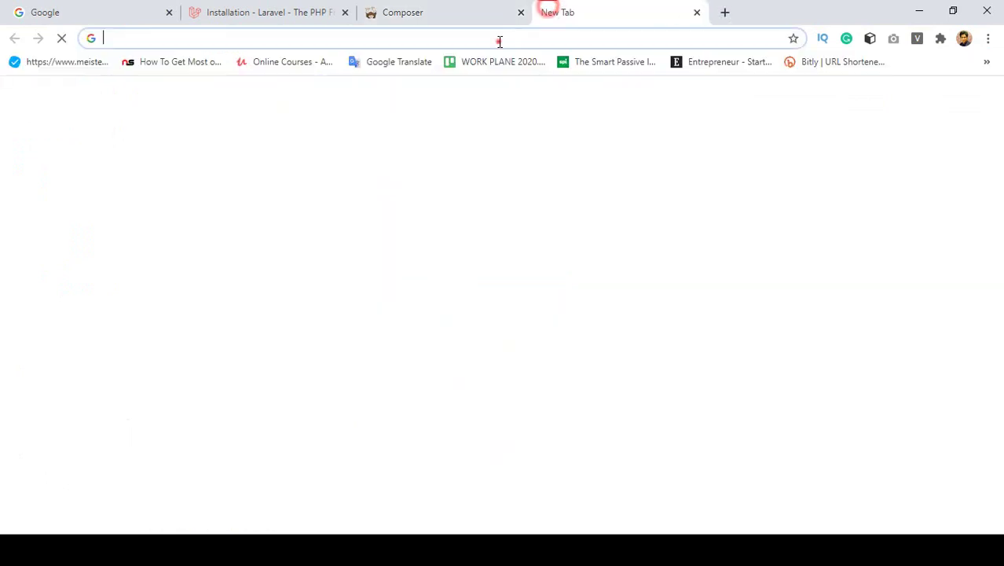
pyautogui.click(499, 40)
pyautogui.write('lo')
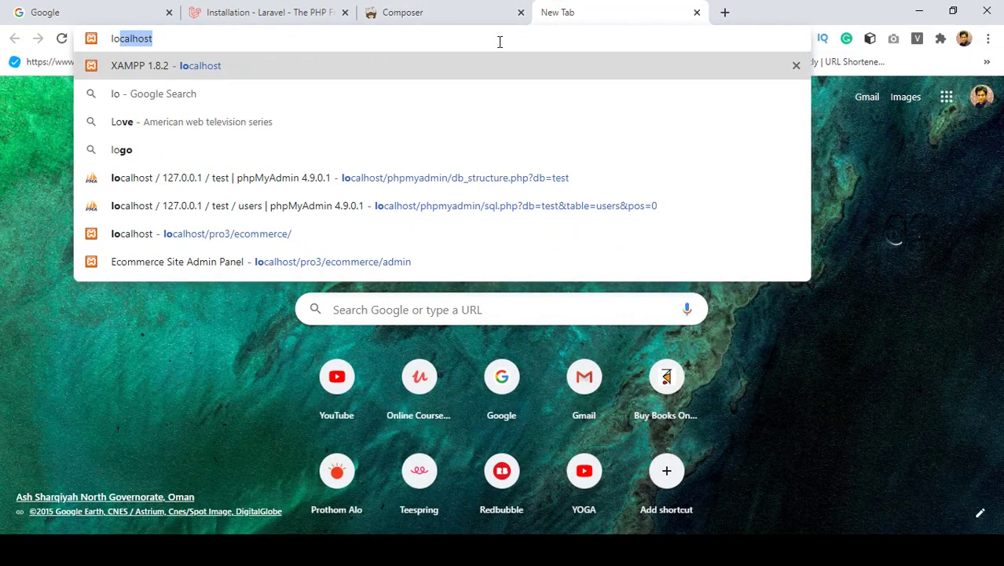
pyautogui.write('calhost/')
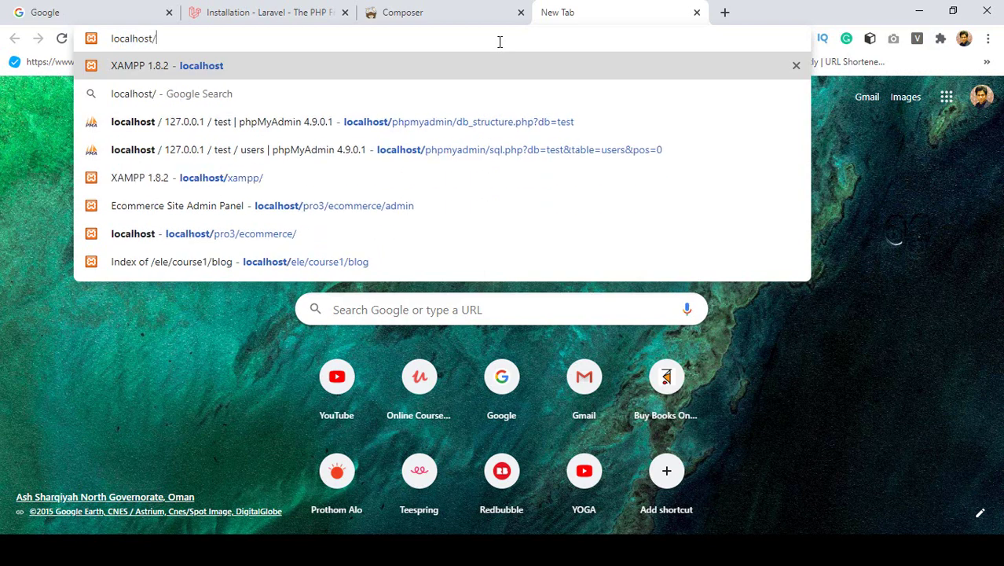
pyautogui.write('larave')
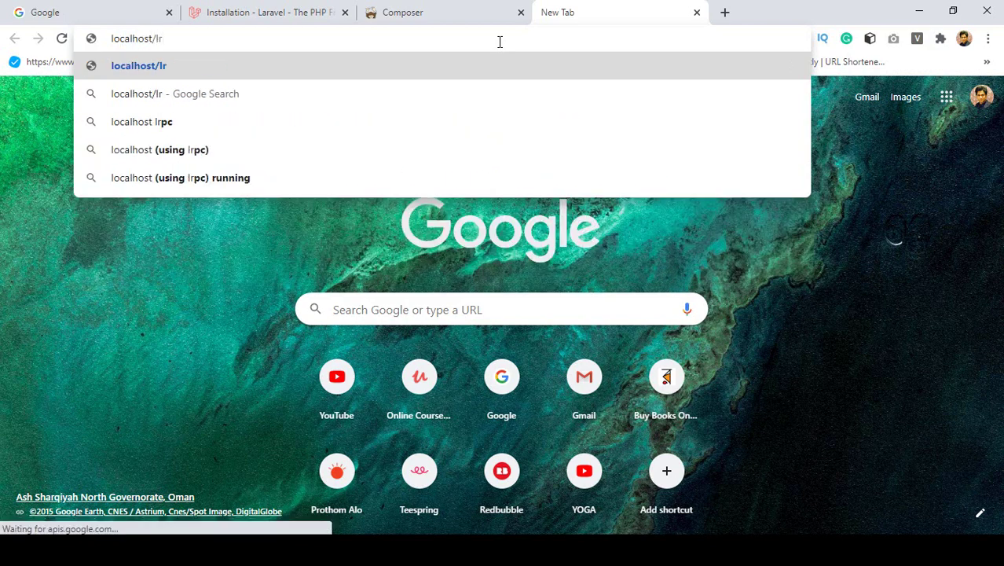
pyautogui.write('l')
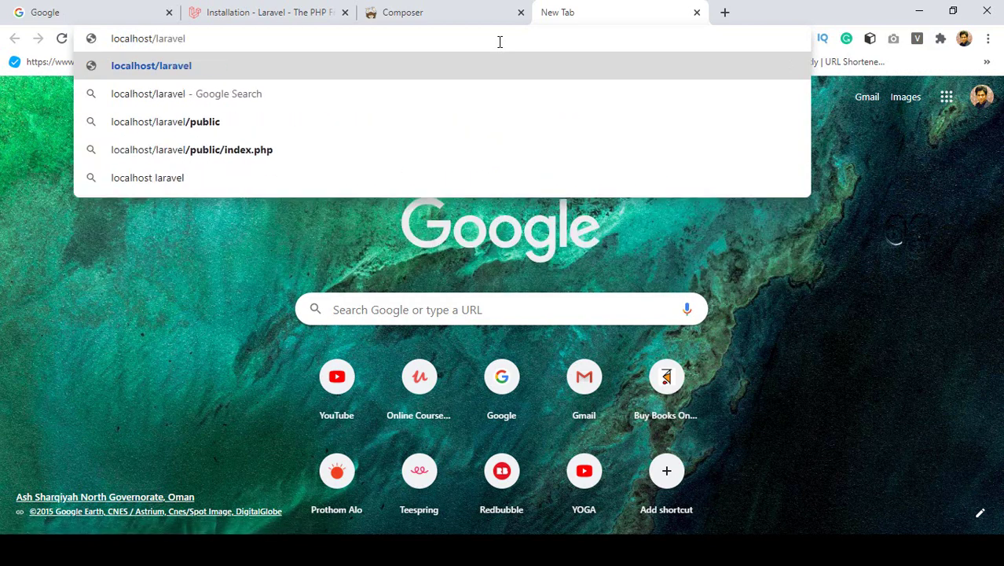
pyautogui.write('8/')
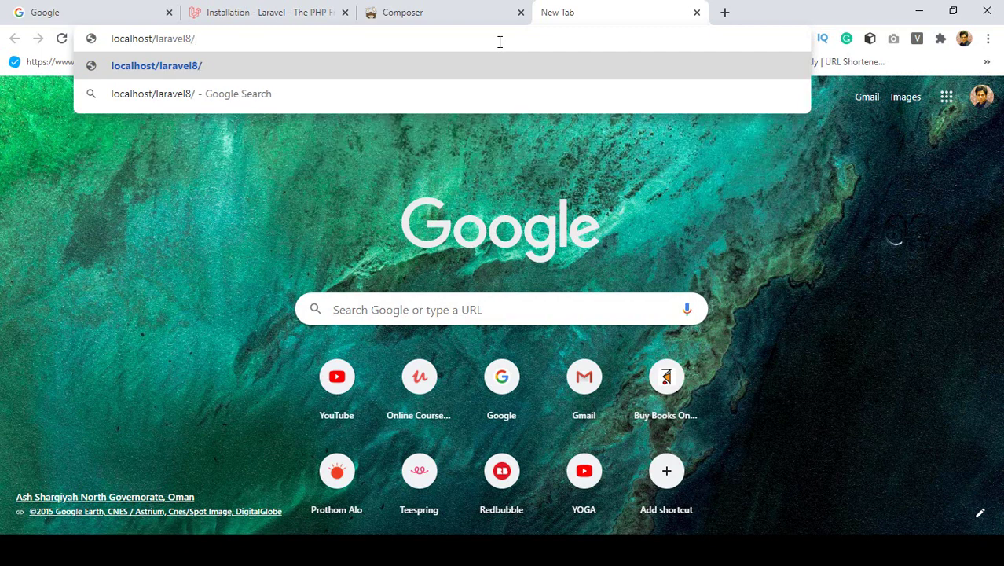
pyautogui.write('basic')
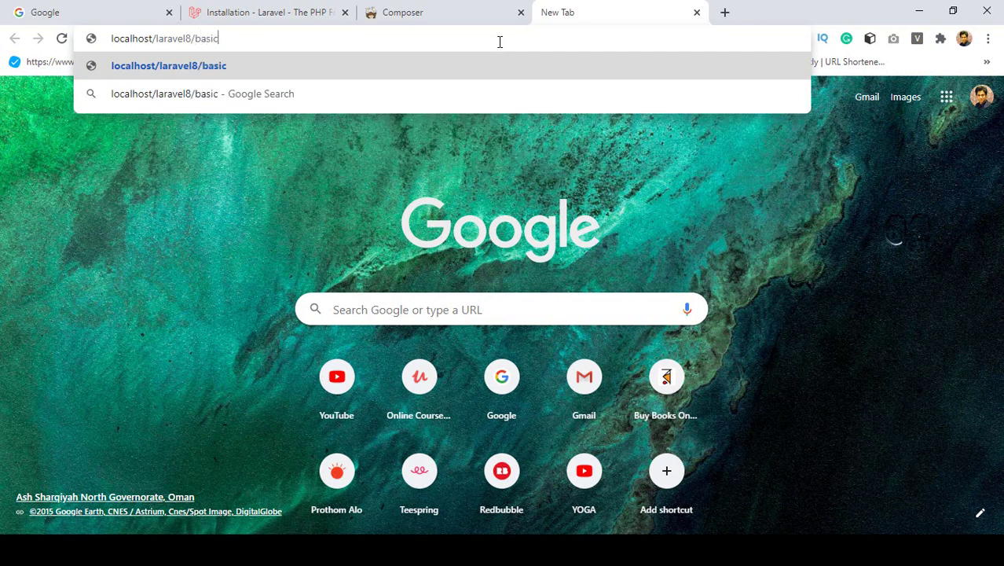
pyautogui.press('Return')
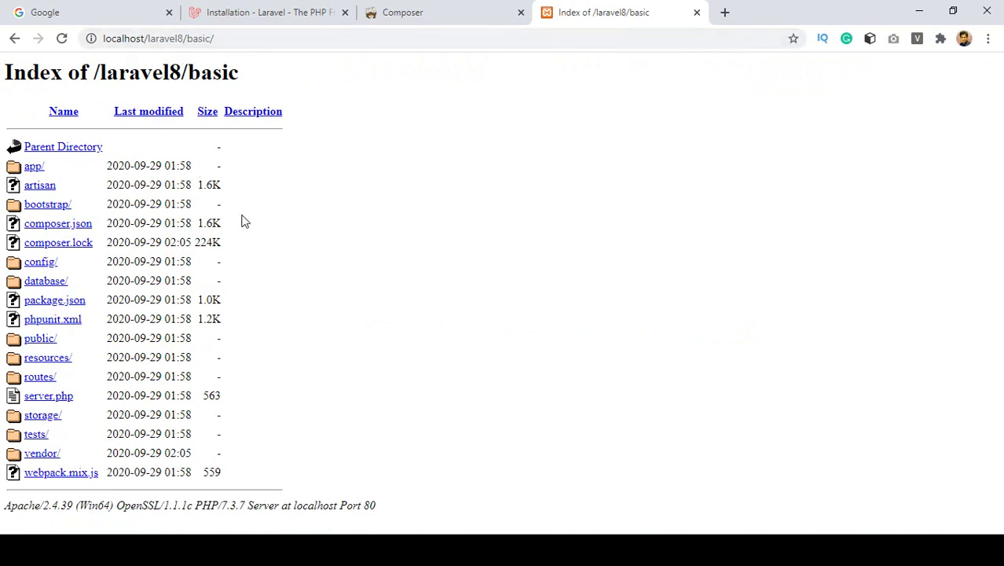
pyautogui.click(38, 343)
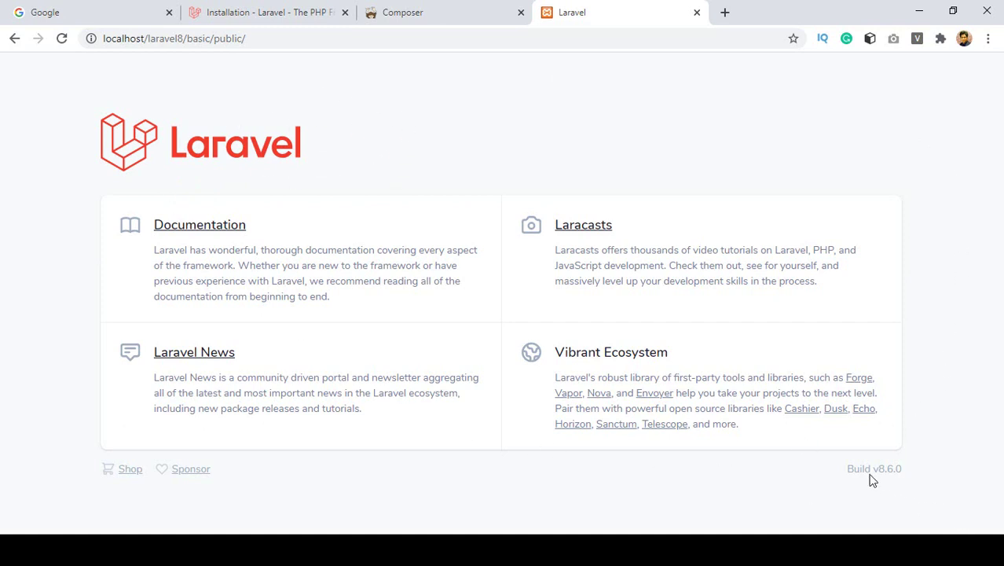
# Step: Check the build version and the page address of the Laravel welcome page
pyautogui.moveTo(850, 468); pyautogui.dragTo(915, 471)
pyautogui.click(896, 471)
pyautogui.click(919, 471)
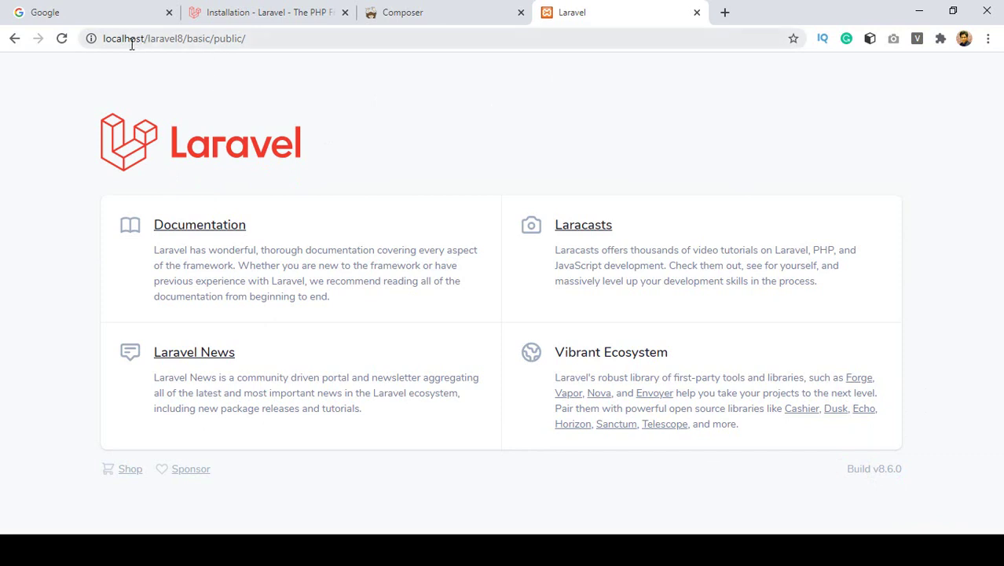
pyautogui.moveTo(107, 40); pyautogui.dragTo(275, 38)
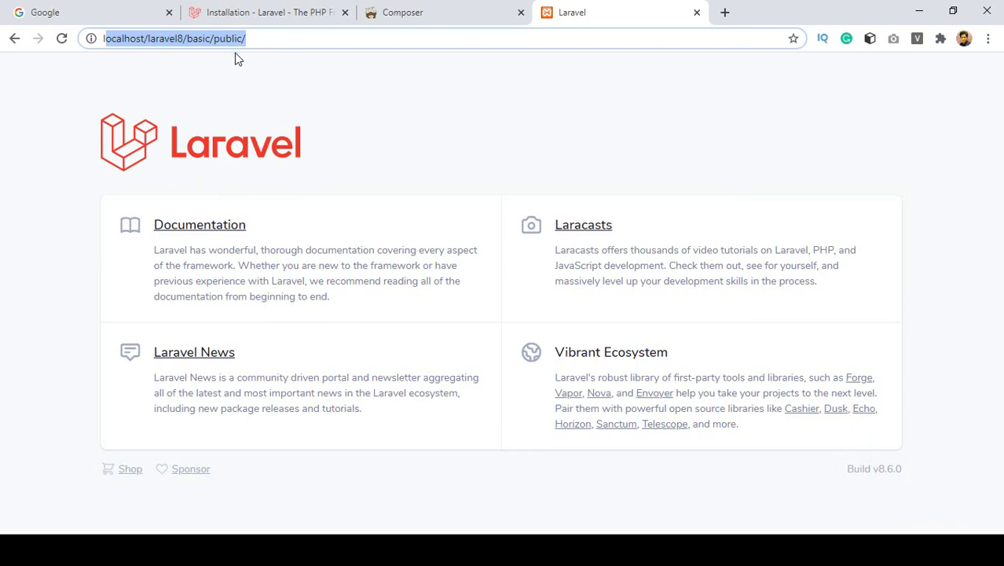
pyautogui.click(399, 12)
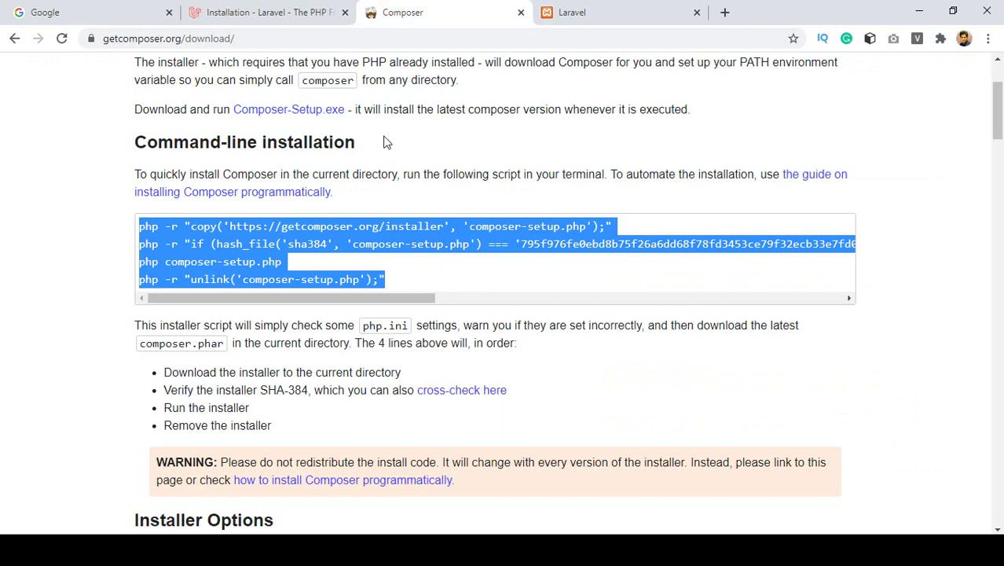
pyautogui.click(572, 14)
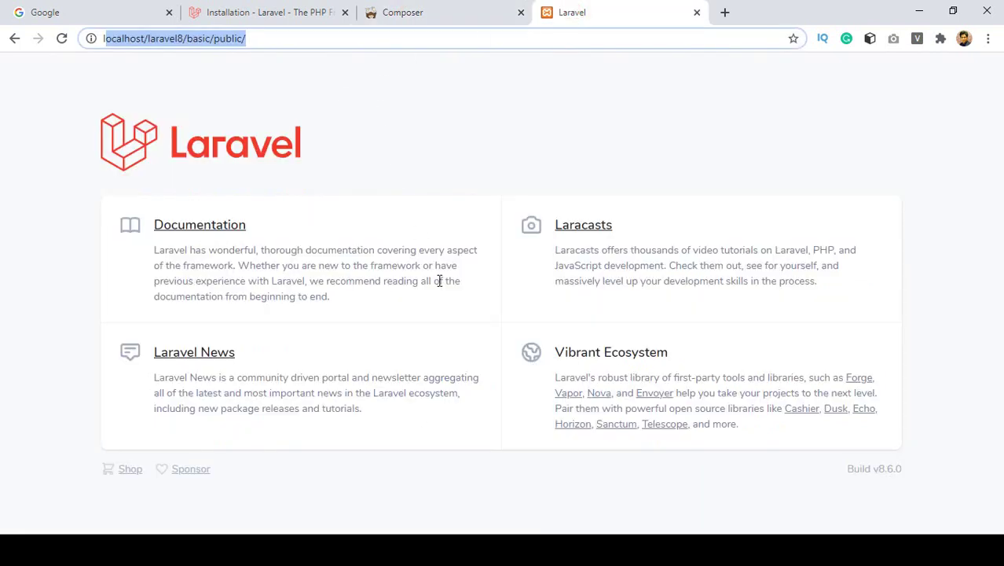
# Step: Switch to the open Command Prompt and change its directory from laravel8 to basic with cd basic
pyautogui.click(604, 550)
pyautogui.scroll(-3, 464, 330)
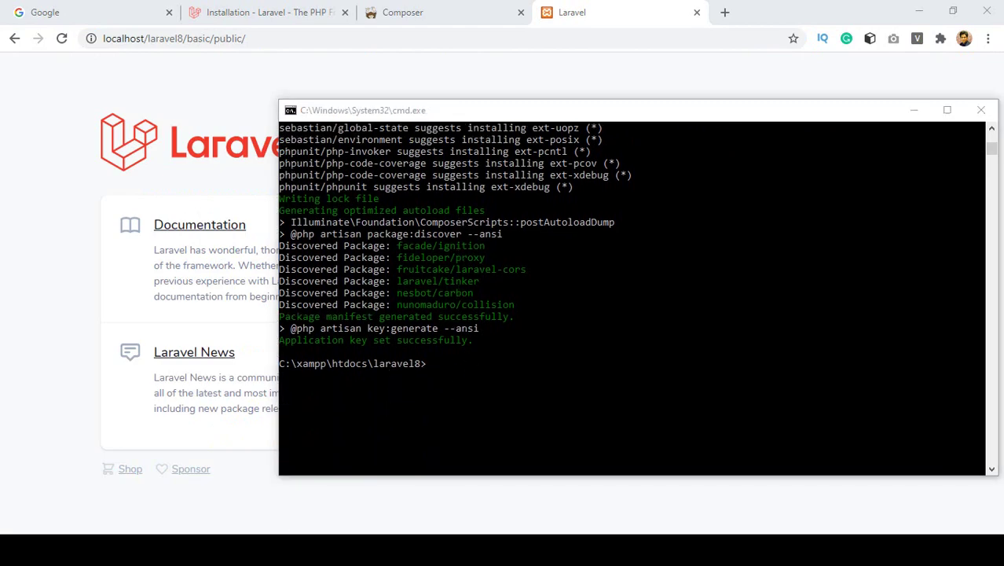
pyautogui.click(289, 550)
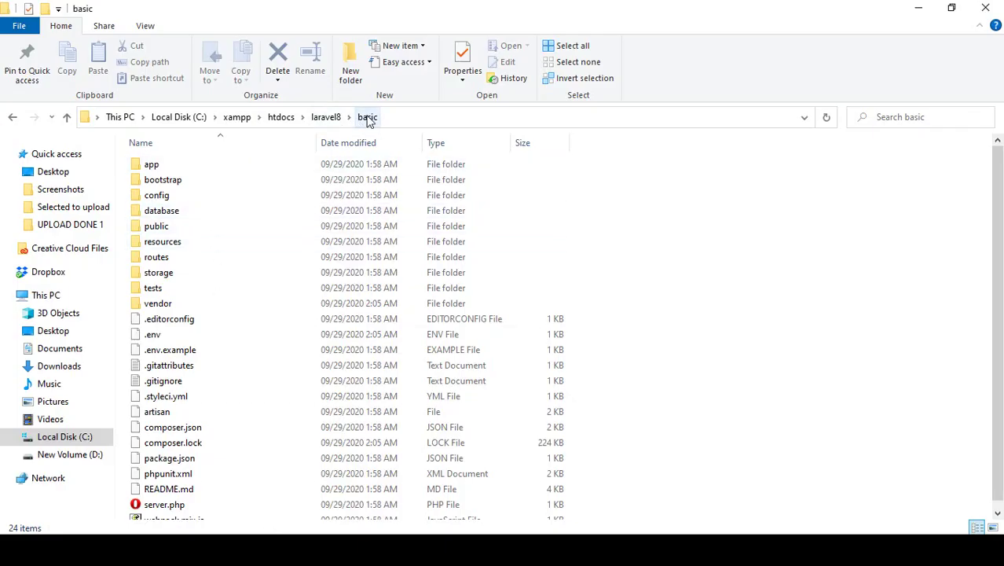
pyautogui.hotkey('alt', 'Tab')
pyautogui.moveTo(529, 110); pyautogui.dragTo(665, 138)
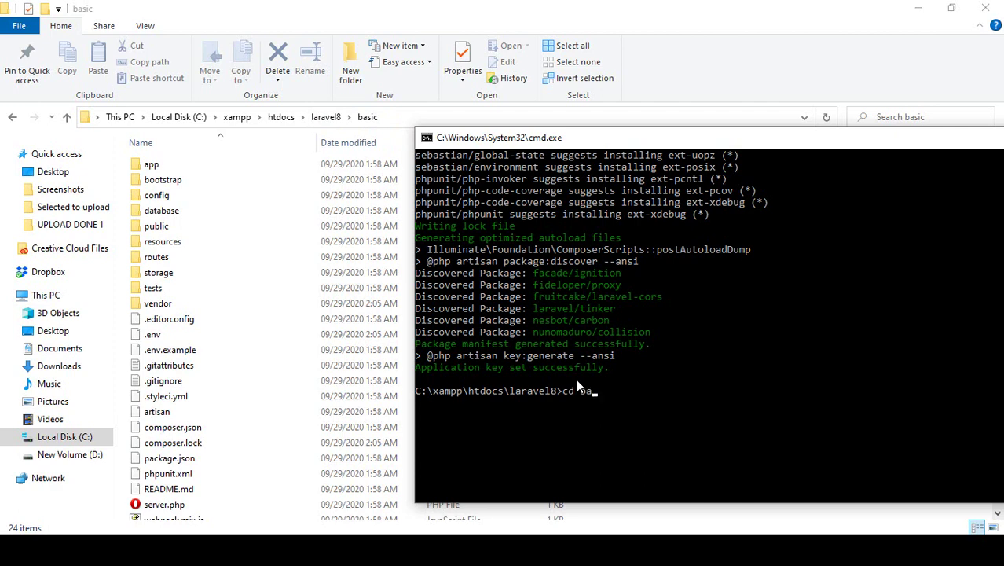
pyautogui.write('sic')
pyautogui.press('Return')
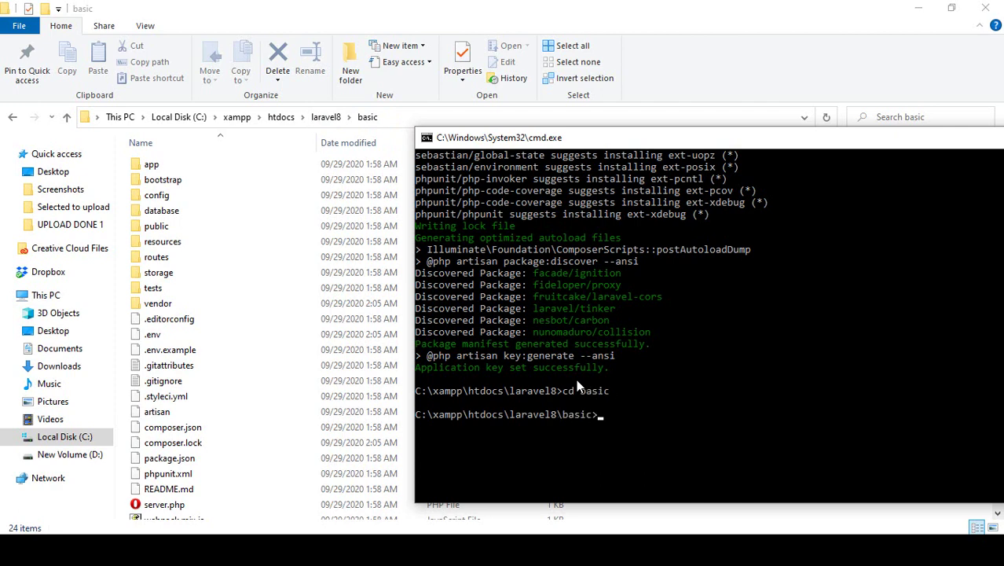
pyautogui.moveTo(509, 414); pyautogui.dragTo(594, 414)
pyautogui.click(559, 414)
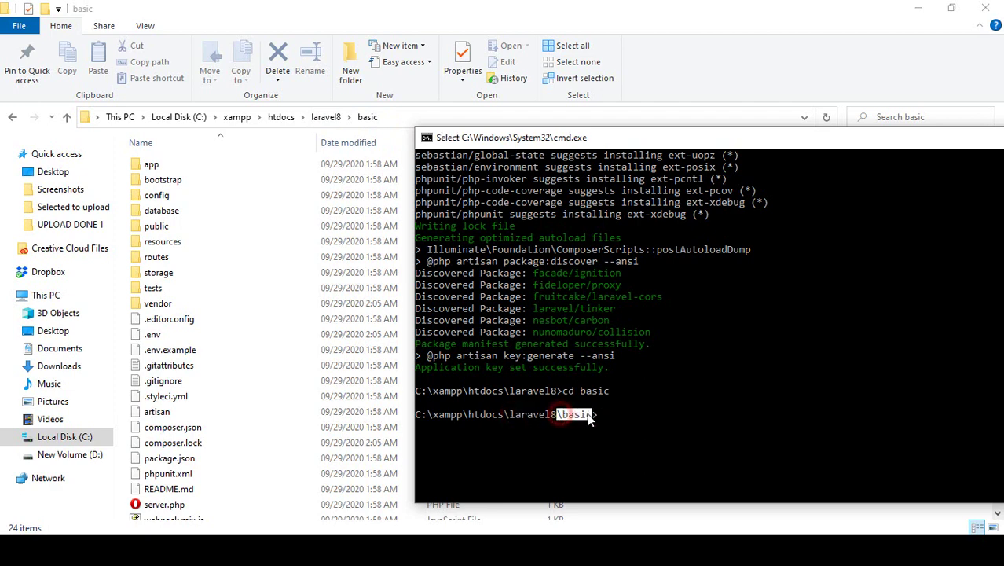
pyautogui.click(627, 414)
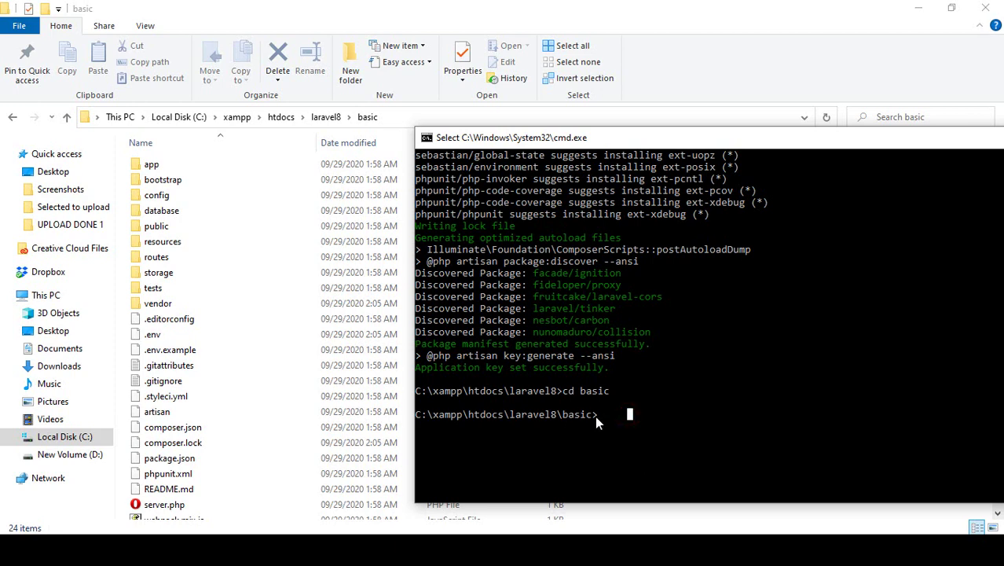
# Step: Launch a second Command Prompt from the basic folder's path in File Explorer, check its directory and close it
pyautogui.click(393, 115)
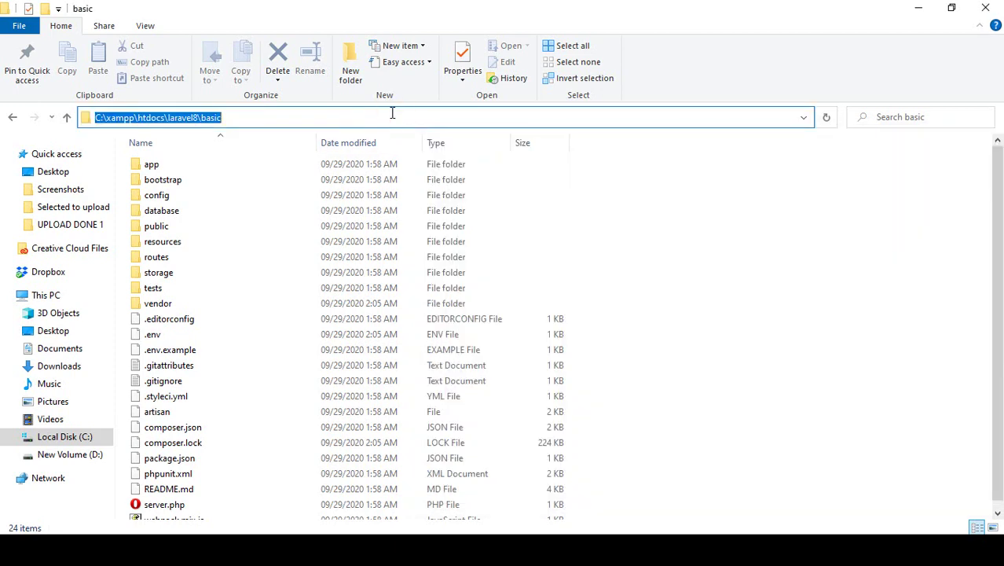
pyautogui.click(697, 242)
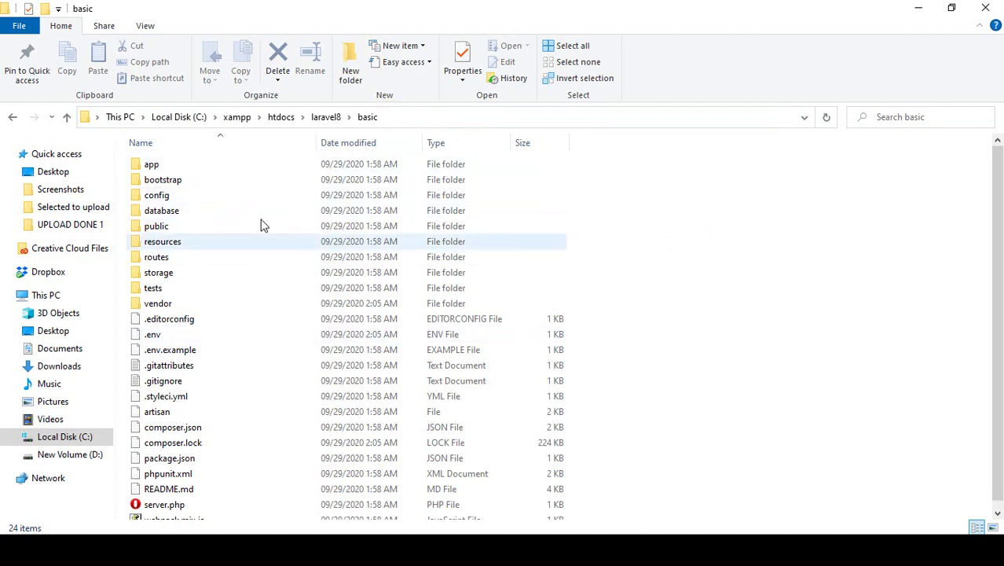
pyautogui.click(396, 117)
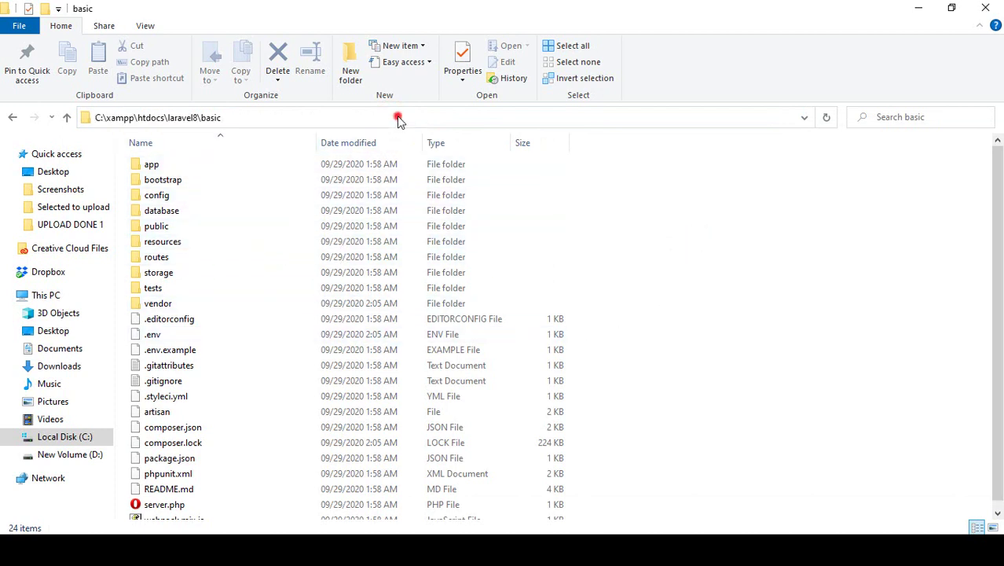
pyautogui.write('cmd')
pyautogui.press('Return')
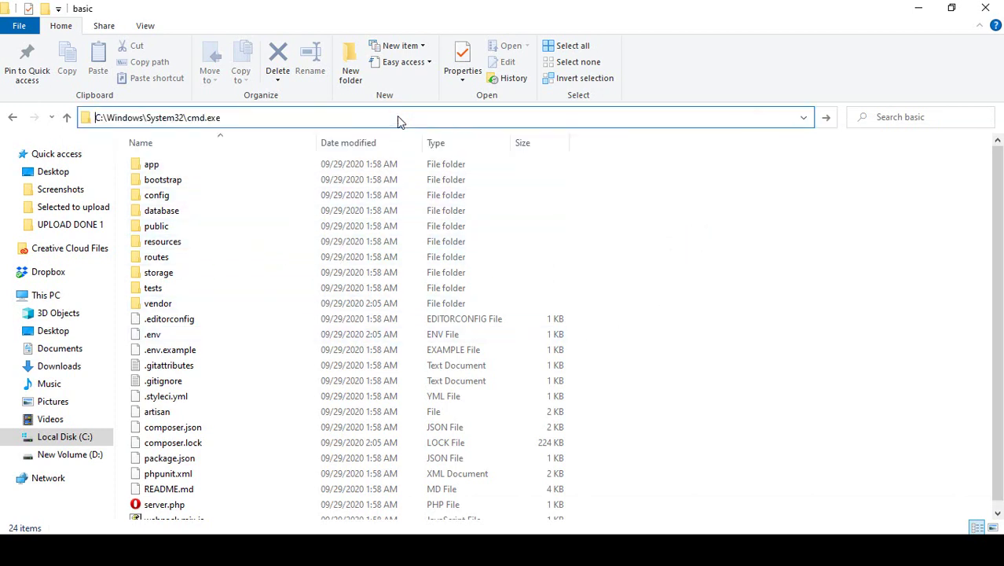
pyautogui.moveTo(130, 106); pyautogui.dragTo(220, 102)
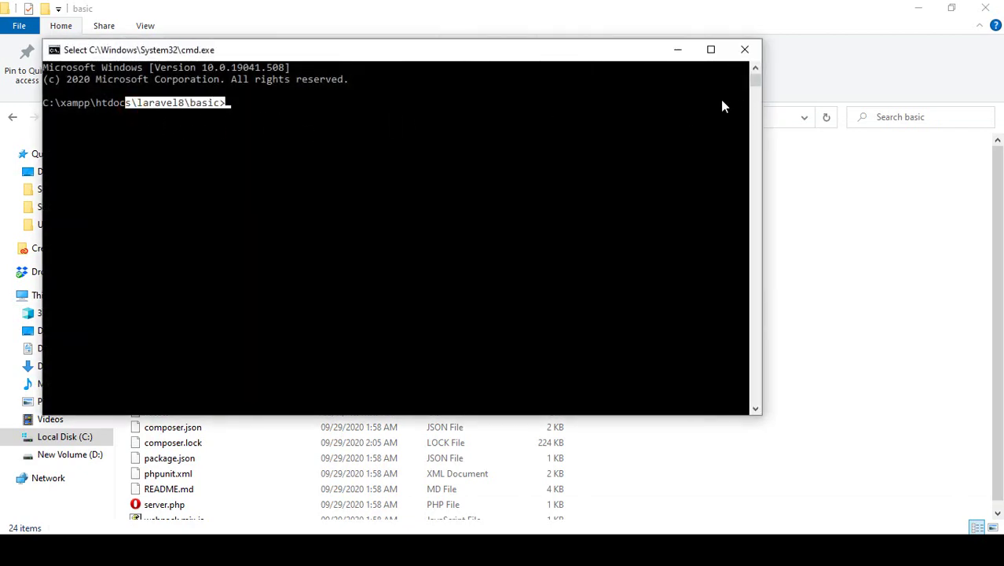
pyautogui.click(741, 52)
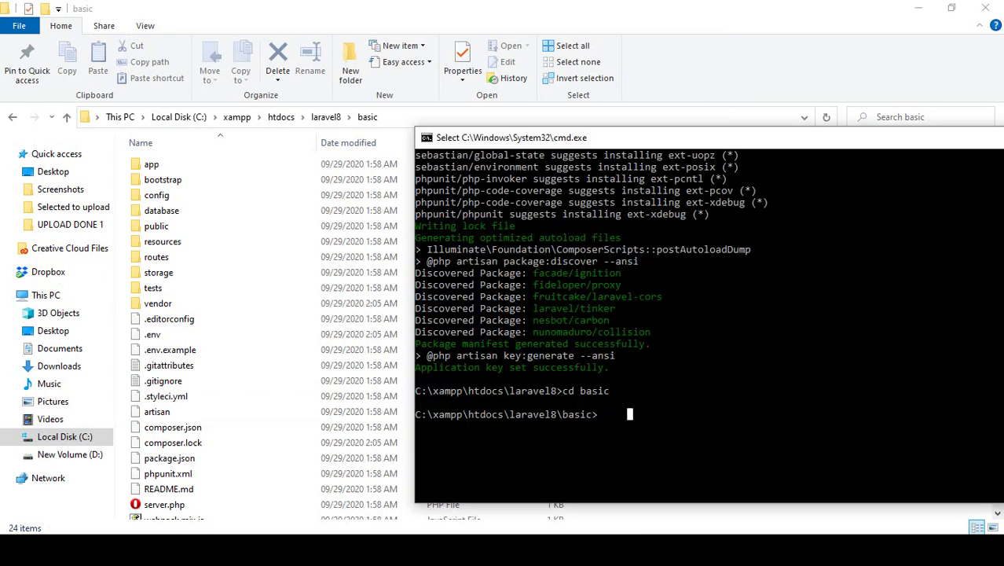
# Step: Start the Laravel development server from the basic directory with php artisan serve
pyautogui.moveTo(587, 416); pyautogui.dragTo(603, 414)
pyautogui.click(605, 414)
pyautogui.press('Escape')
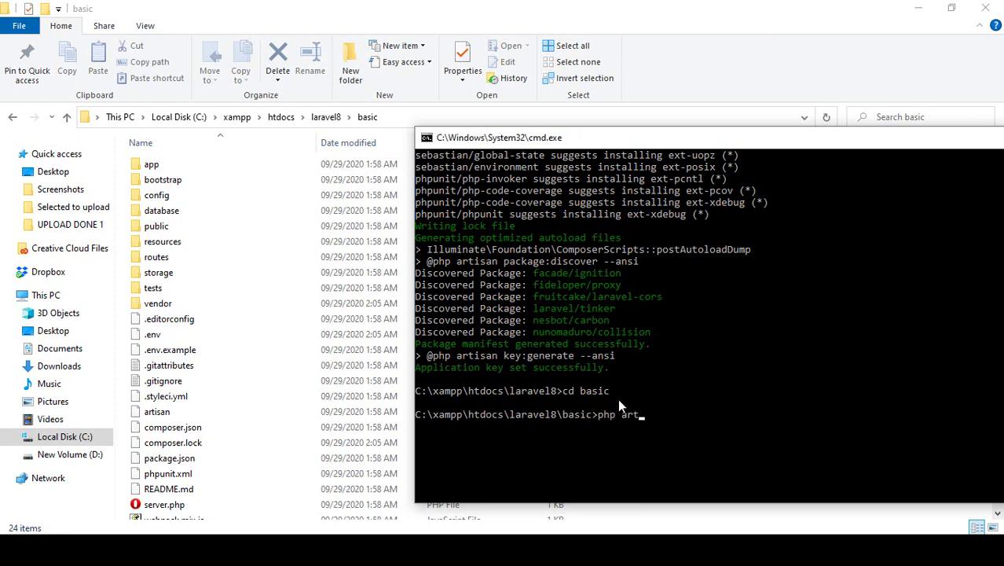
pyautogui.write('php artisan serve')
pyautogui.press('Return')
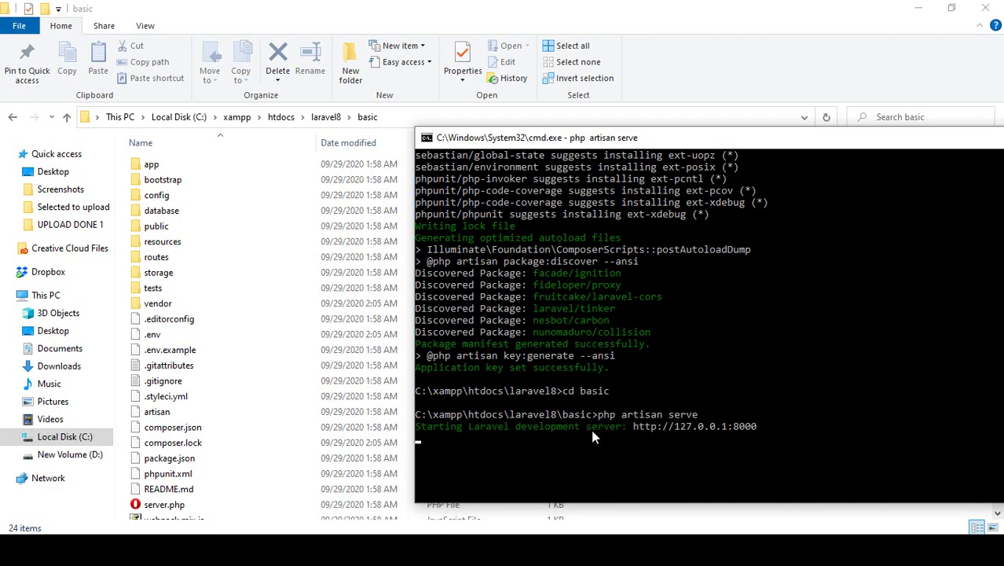
pyautogui.moveTo(634, 428); pyautogui.dragTo(755, 429)
pyautogui.hotkey('ctrl', 'c')
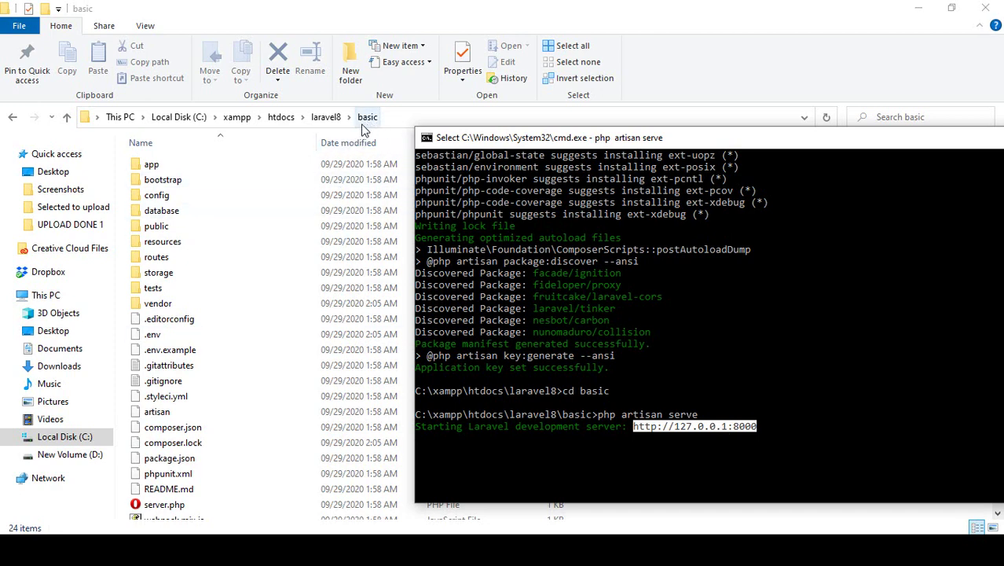
pyautogui.rightClick(679, 429)
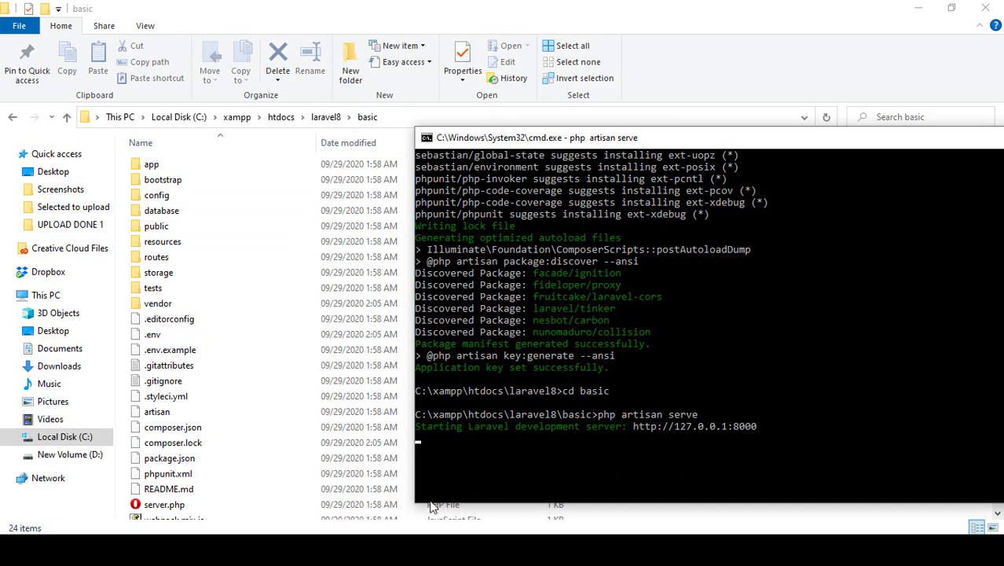
pyautogui.hotkey('alt', 'Tab')
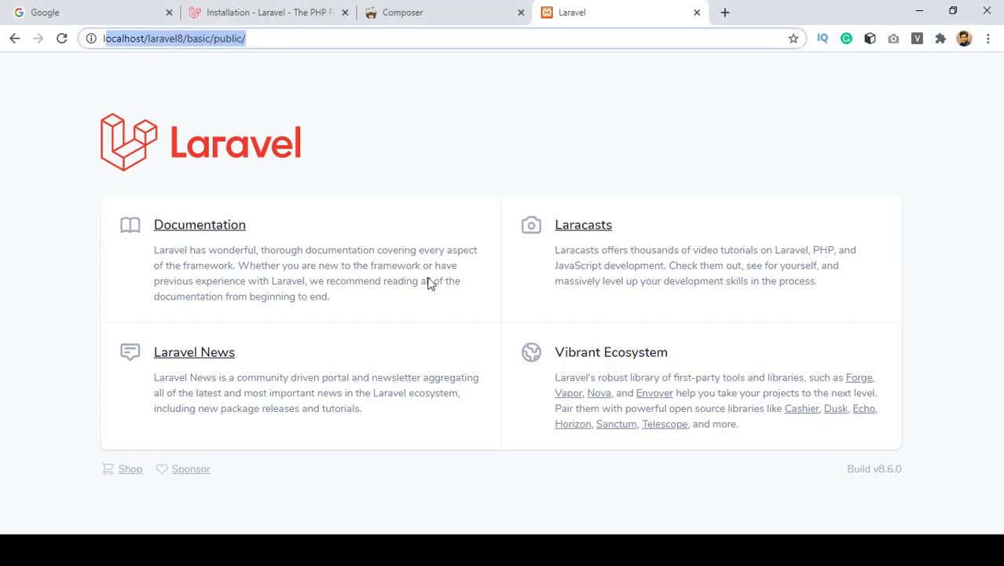
pyautogui.click(724, 11)
pyautogui.hotkey('ctrl', 'v')
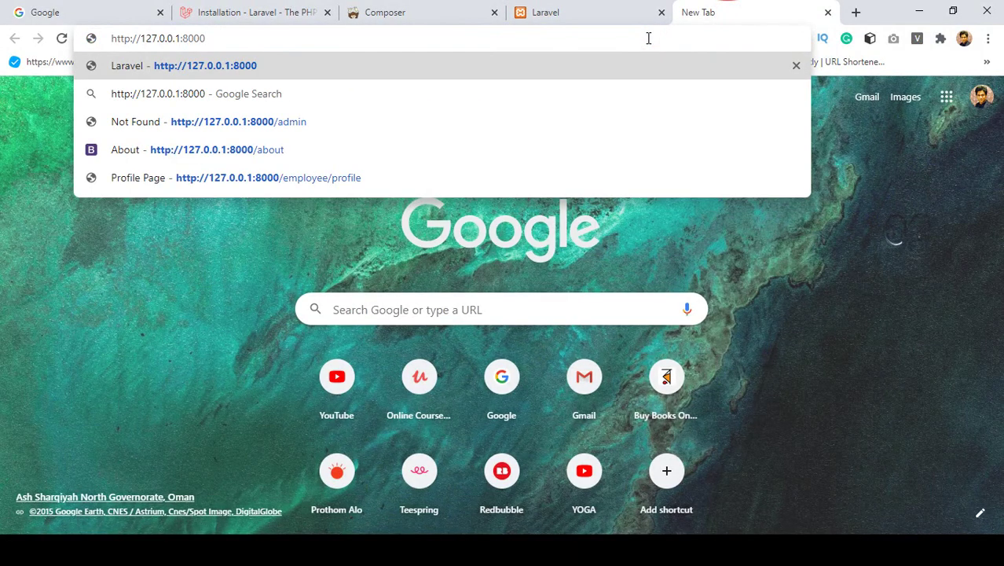
pyautogui.press('Return')
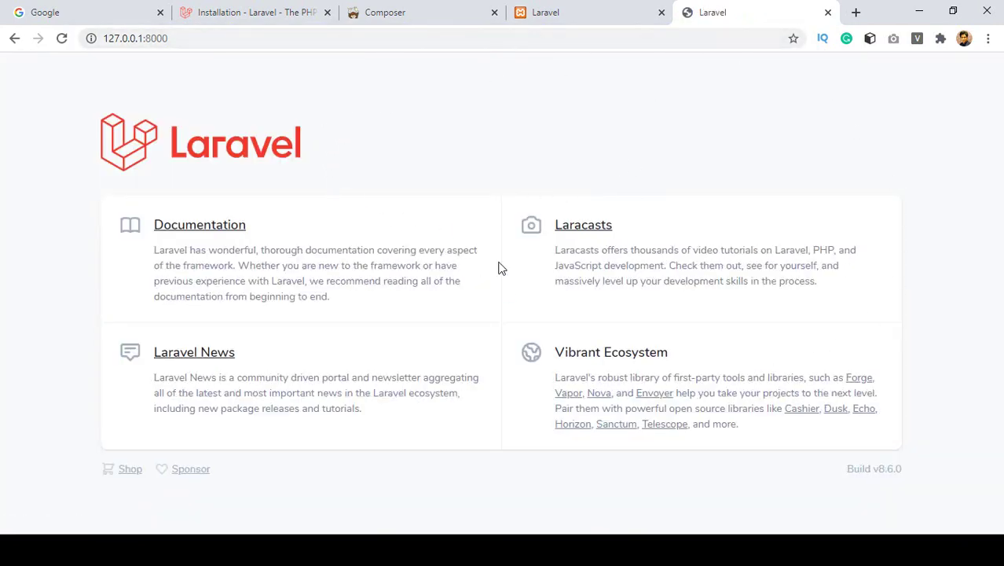
pyautogui.click(549, 11)
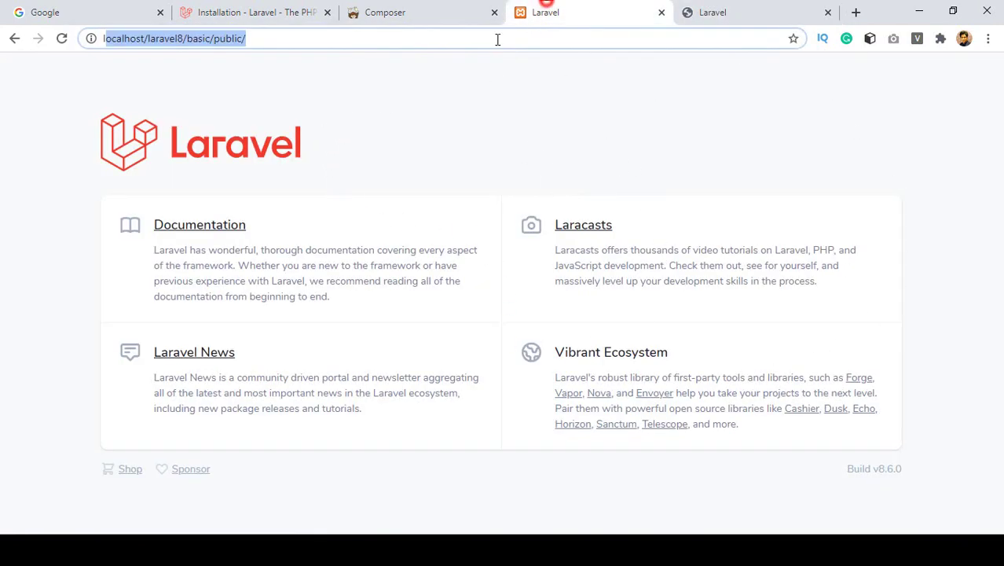
# Step: Revisit both running Laravel pages and examine the Local Development Server section of the Laravel 8.x installation docs for the serve command and address
pyautogui.click(239, 43)
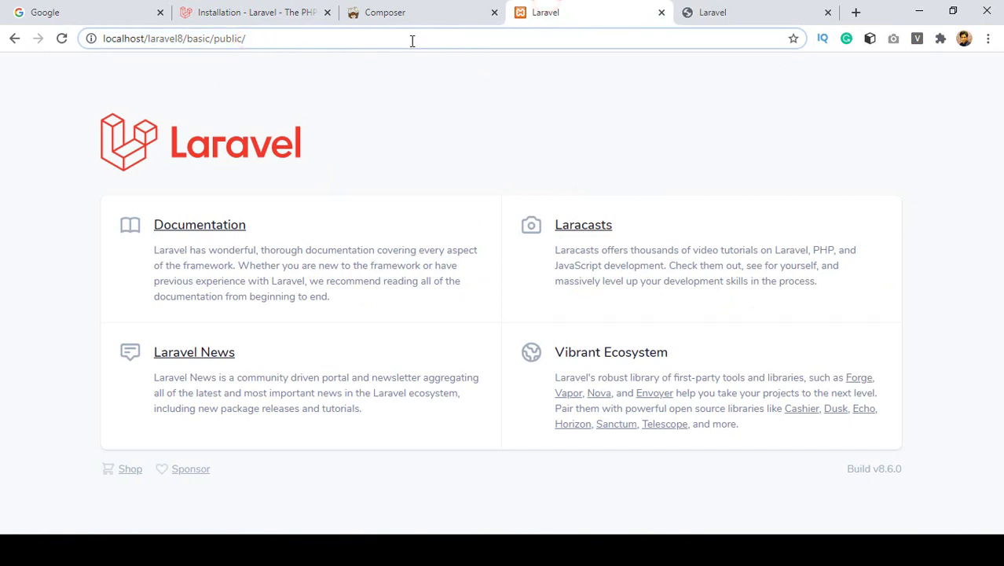
pyautogui.click(728, 8)
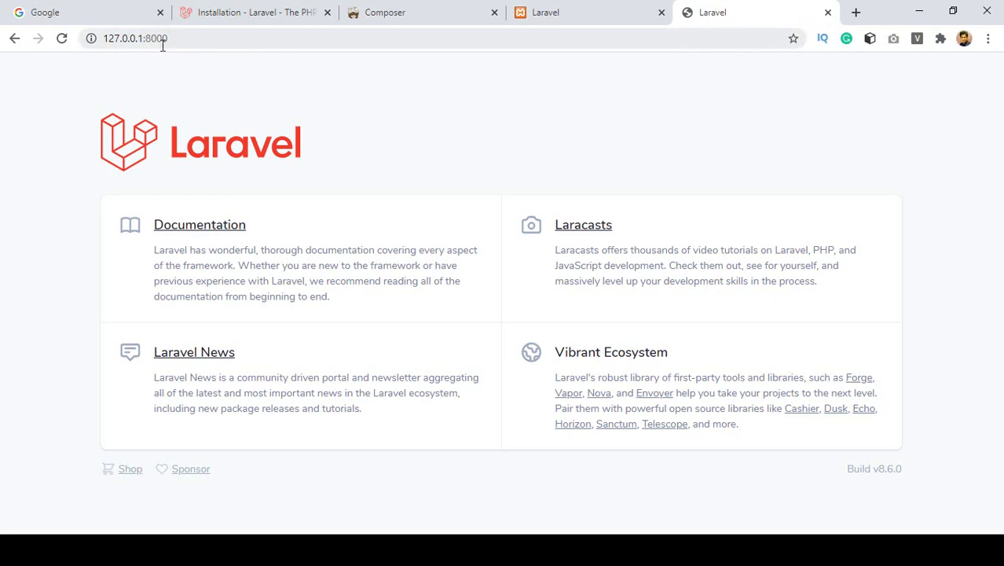
pyautogui.click(238, 14)
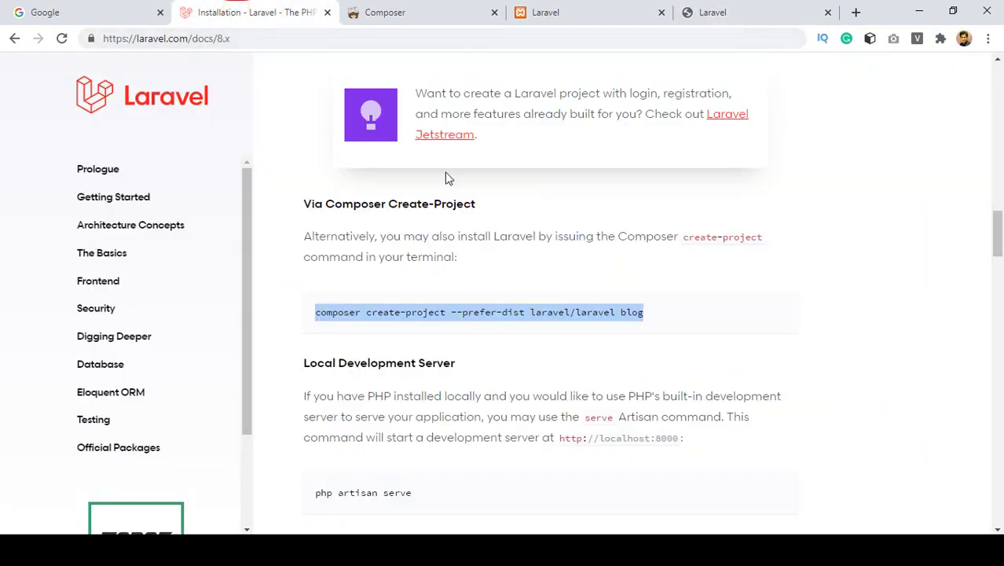
pyautogui.scroll(-3, 446, 177)
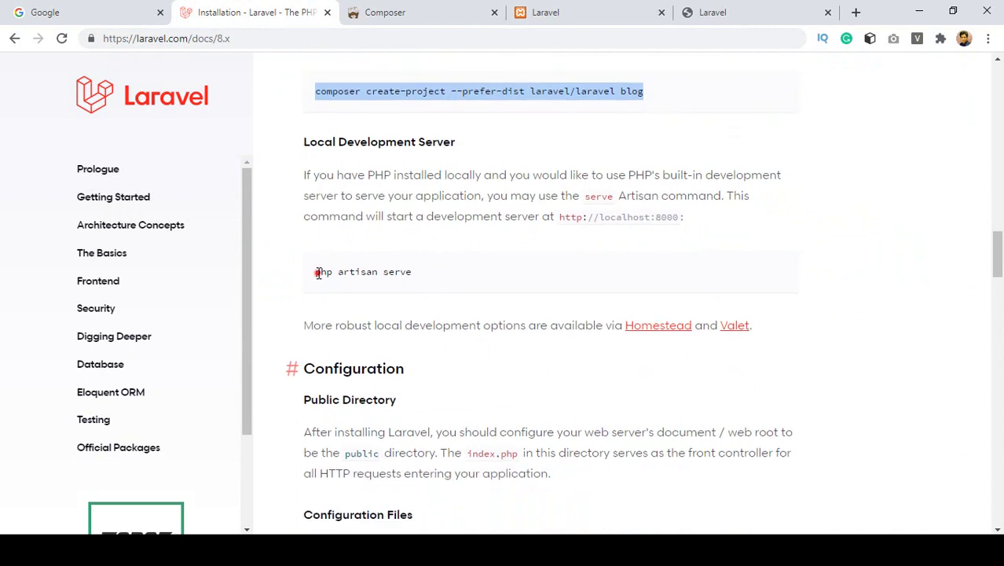
pyautogui.moveTo(317, 271); pyautogui.dragTo(430, 276)
pyautogui.click(428, 272)
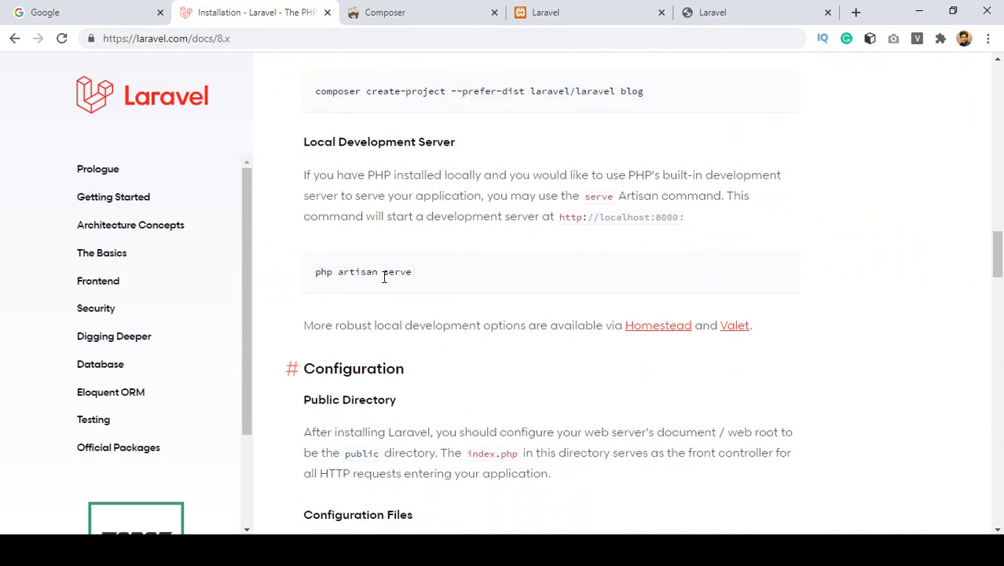
pyautogui.doubleClick(428, 217)
pyautogui.moveTo(428, 217); pyautogui.dragTo(692, 220)
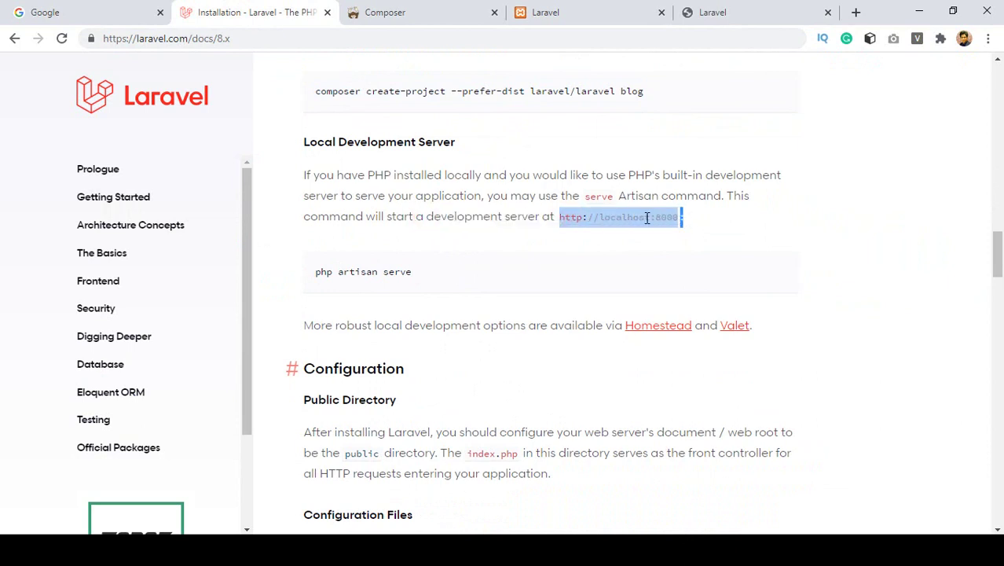
# Step: Return to the Laravel page served at 127.0.0.1:8000 and check its address and build version
pyautogui.click(701, 12)
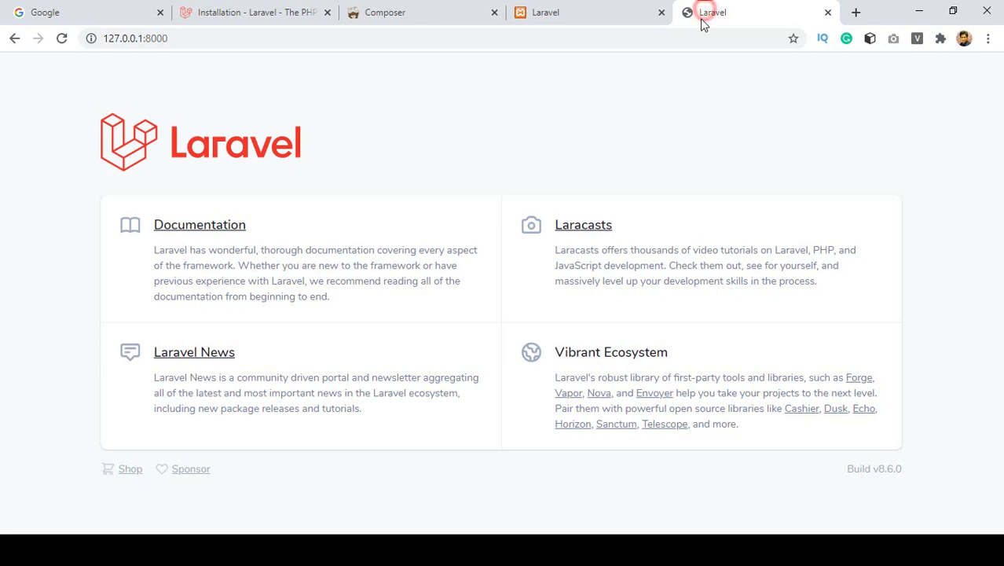
pyautogui.moveTo(98, 37); pyautogui.dragTo(174, 37)
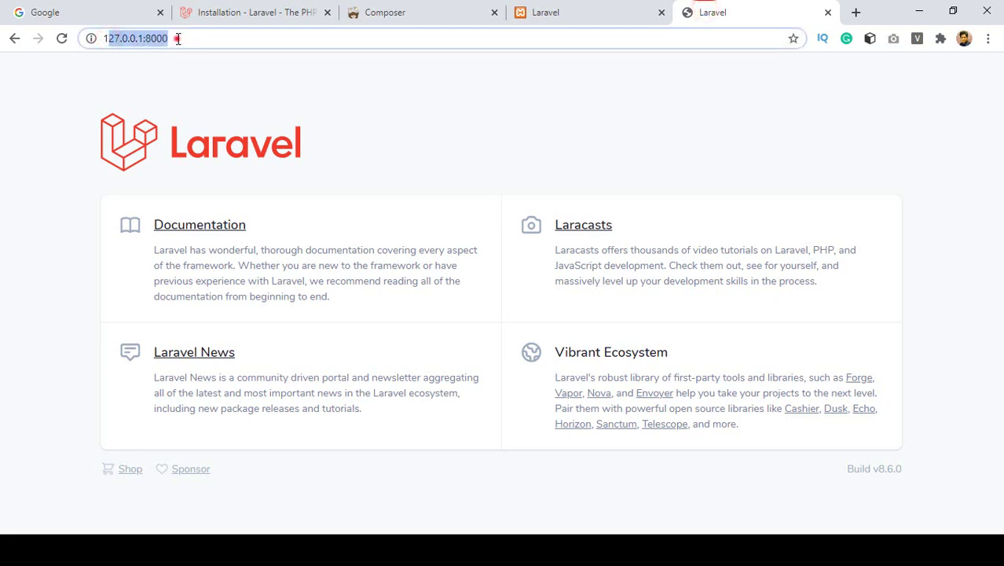
pyautogui.click(175, 37)
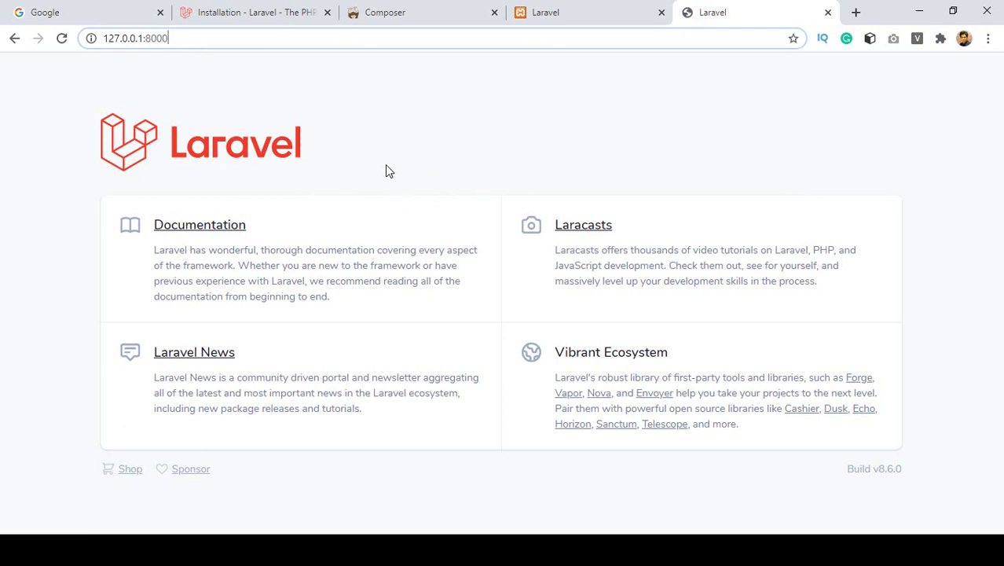
pyautogui.moveTo(844, 471); pyautogui.dragTo(934, 478)
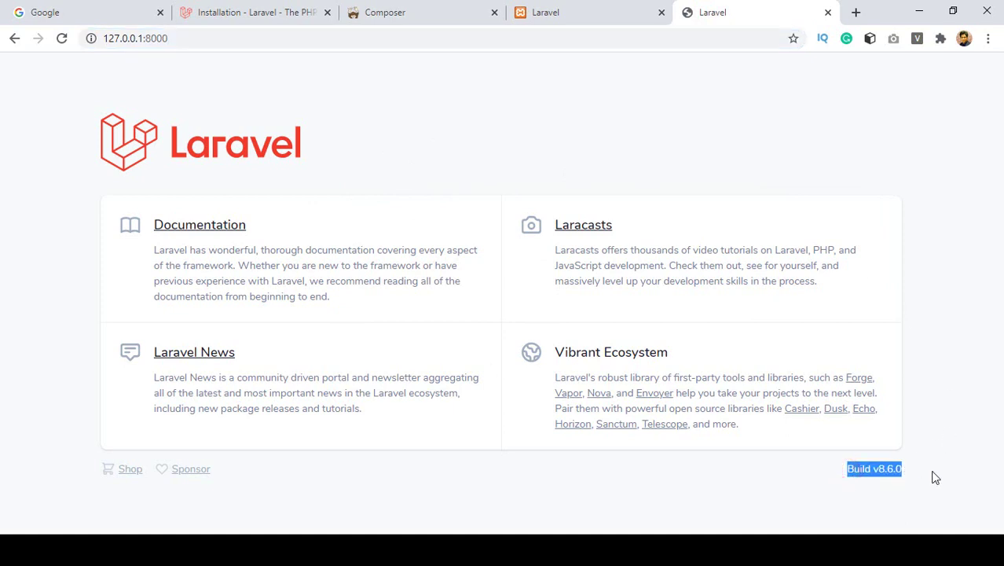
pyautogui.click(932, 472)
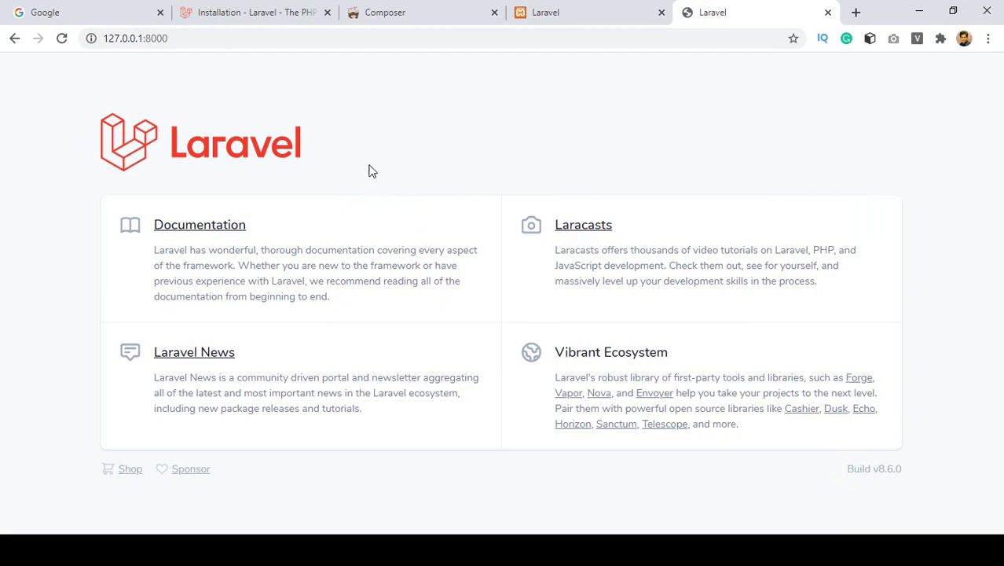
# Step: Switch to Visual Studio Code and open the project folder xampp\htdocs\laravel8\basic from Local Disk (C:)
pyautogui.hotkey('alt', 'Tab')
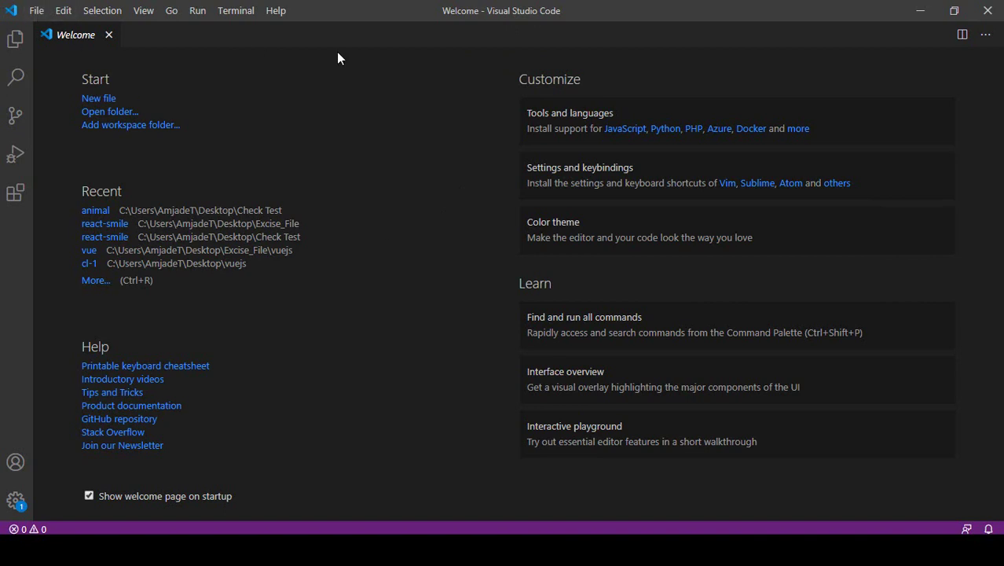
pyautogui.click(36, 13)
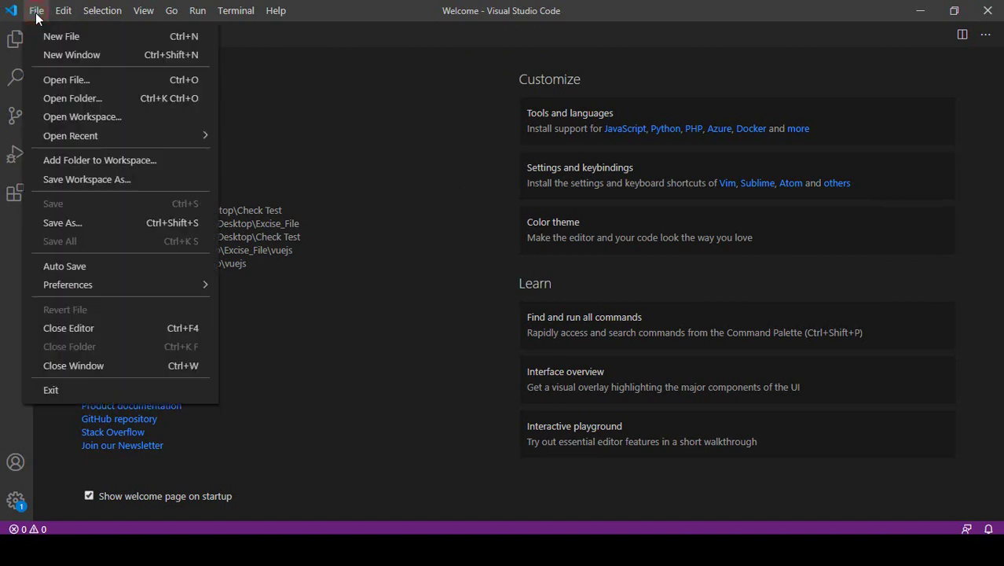
pyautogui.click(78, 97)
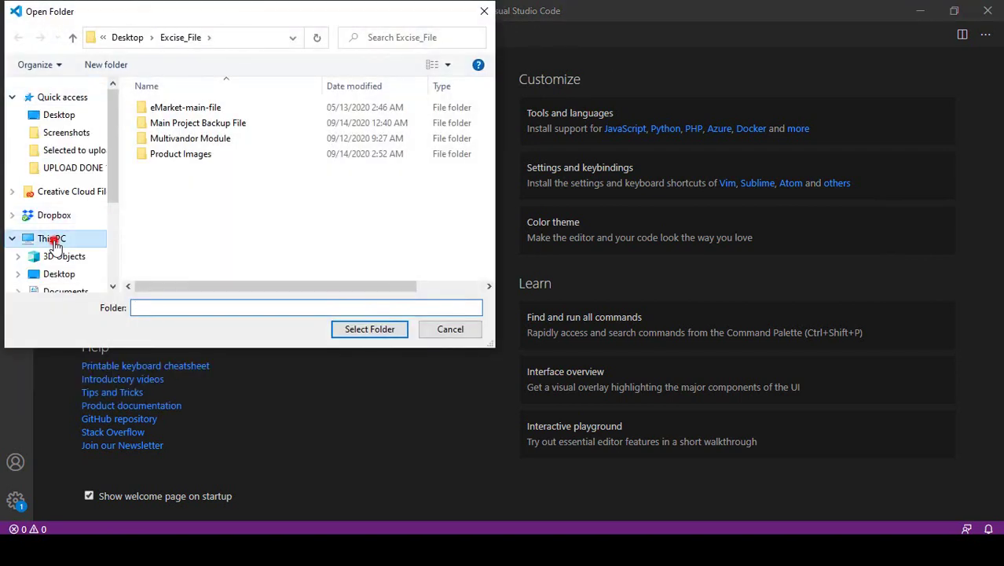
pyautogui.click(52, 238)
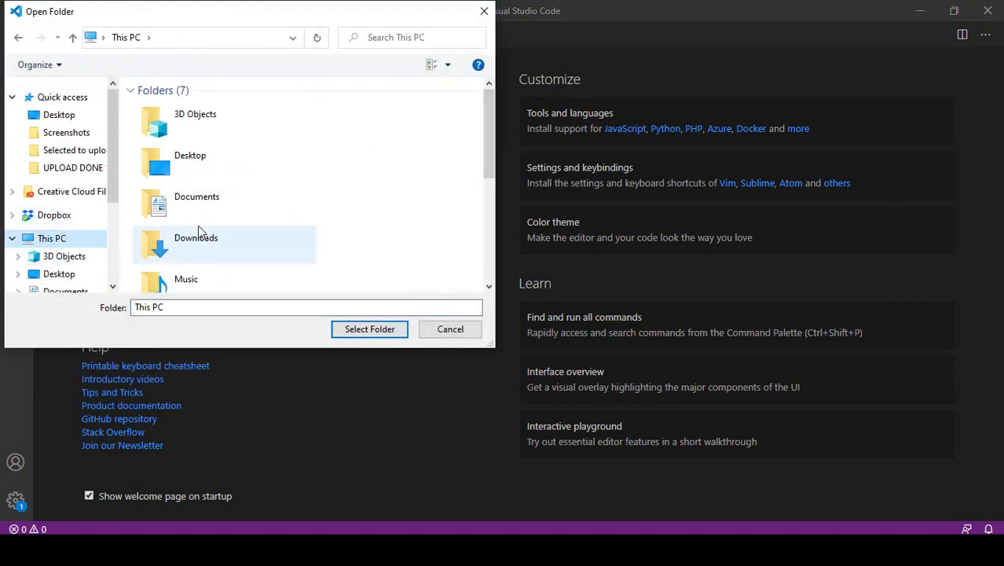
pyautogui.scroll(-3, 197, 225)
pyautogui.doubleClick(226, 198)
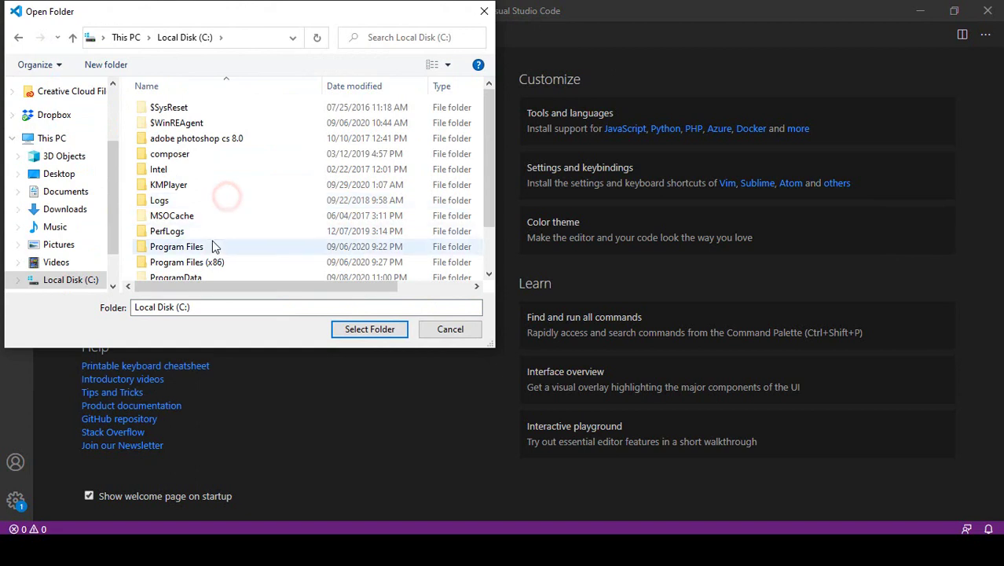
pyautogui.scroll(-1, 211, 241)
pyautogui.scroll(-1, 207, 242)
pyautogui.doubleClick(195, 272)
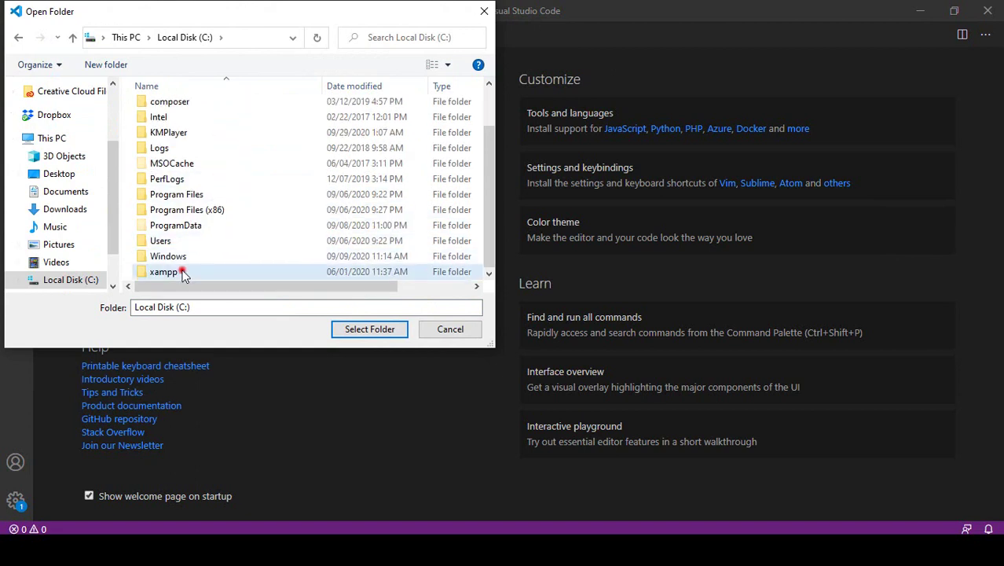
pyautogui.doubleClick(182, 199)
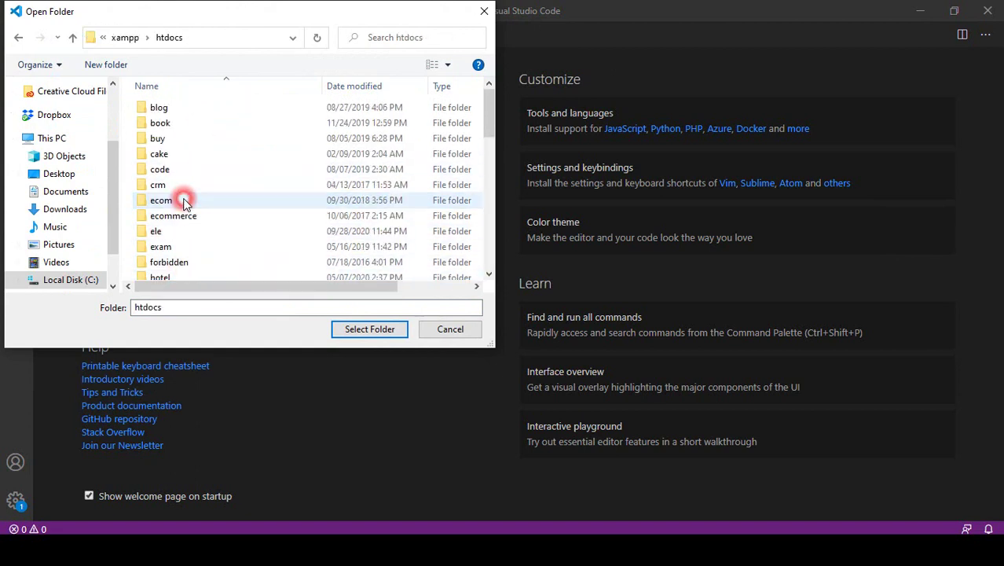
pyautogui.scroll(-3, 210, 189)
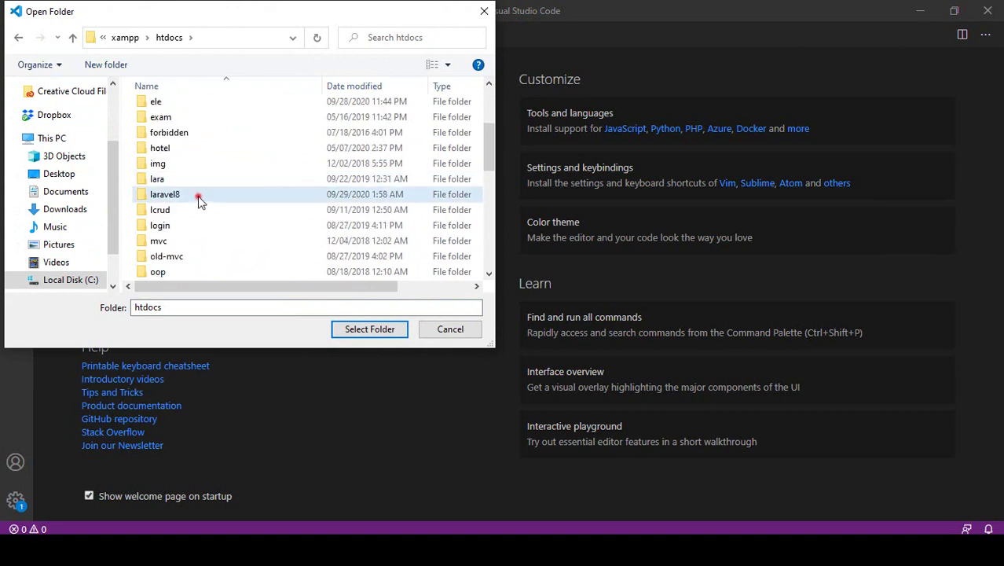
pyautogui.doubleClick(198, 197)
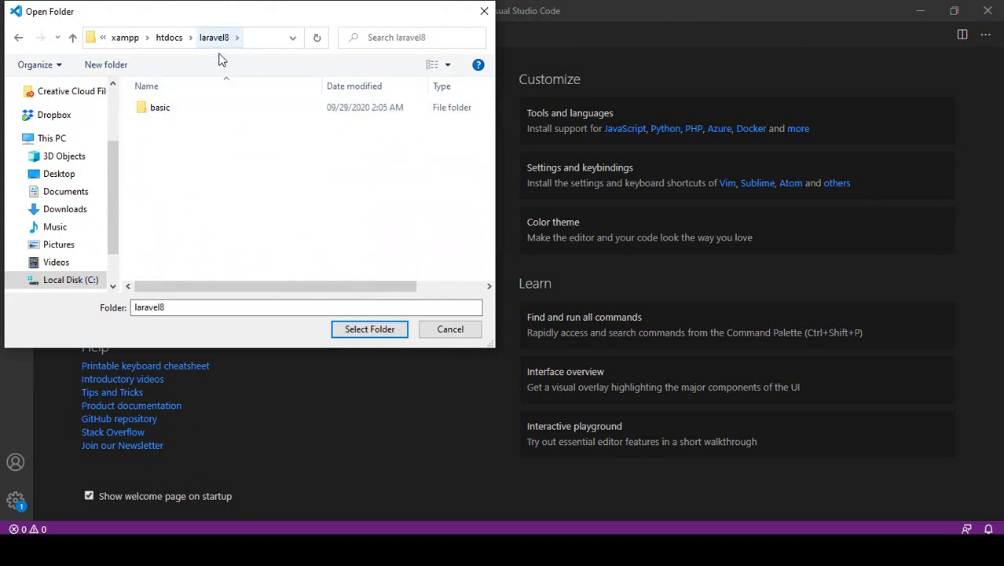
pyautogui.click(162, 107)
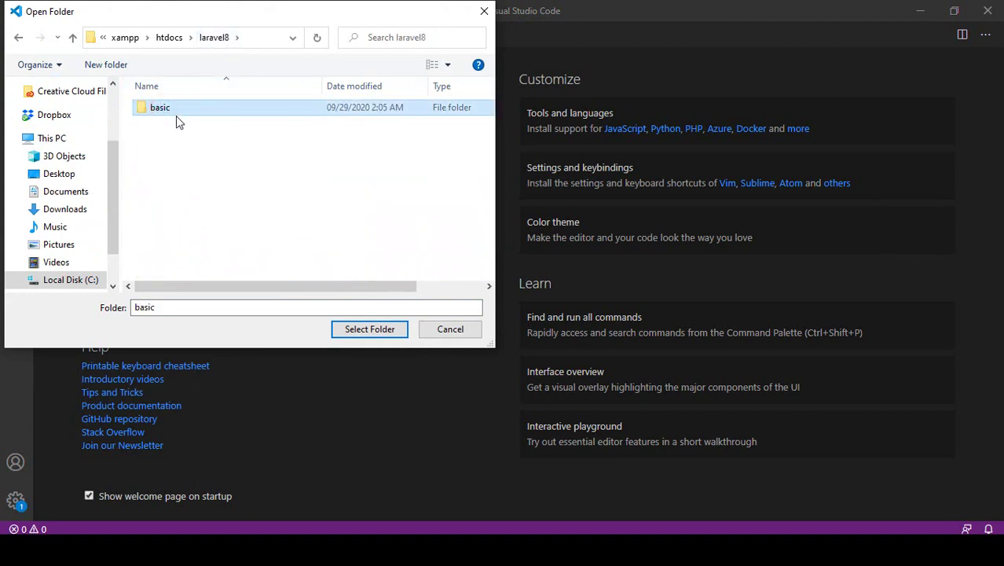
pyautogui.click(358, 329)
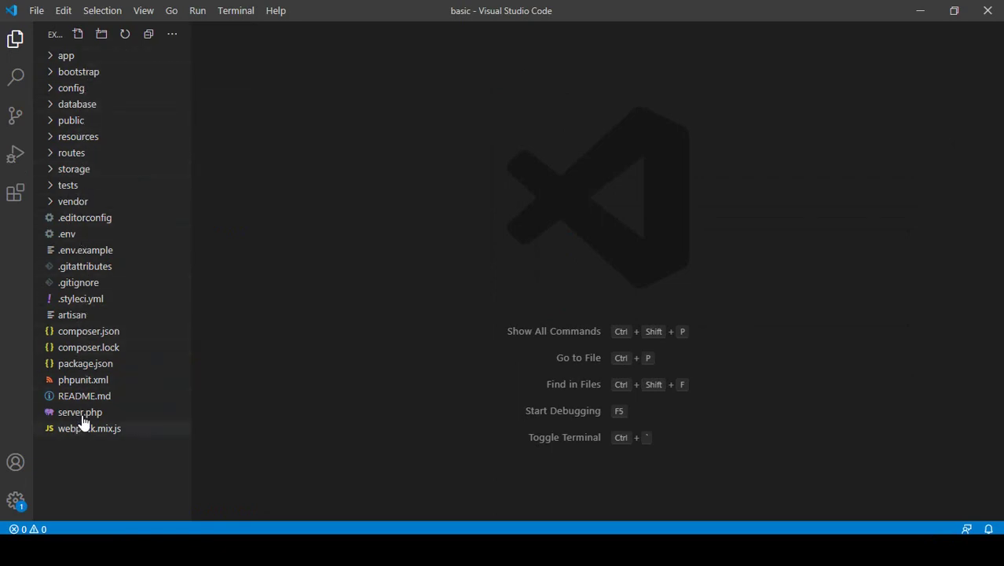
# Step: Compare the project's file list with the basic folder in File Explorer and return to Visual Studio Code
pyautogui.click(267, 528)
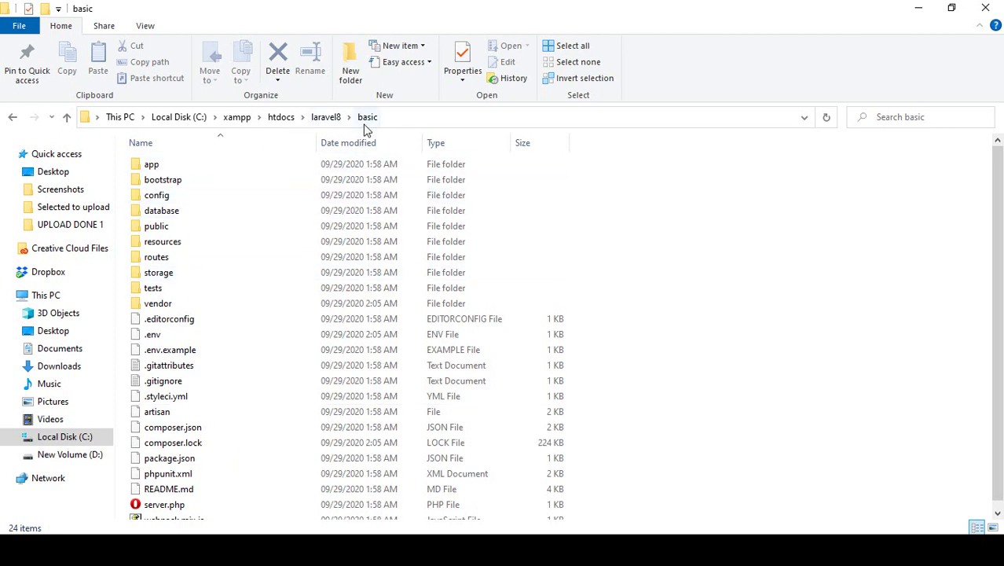
pyautogui.click(480, 528)
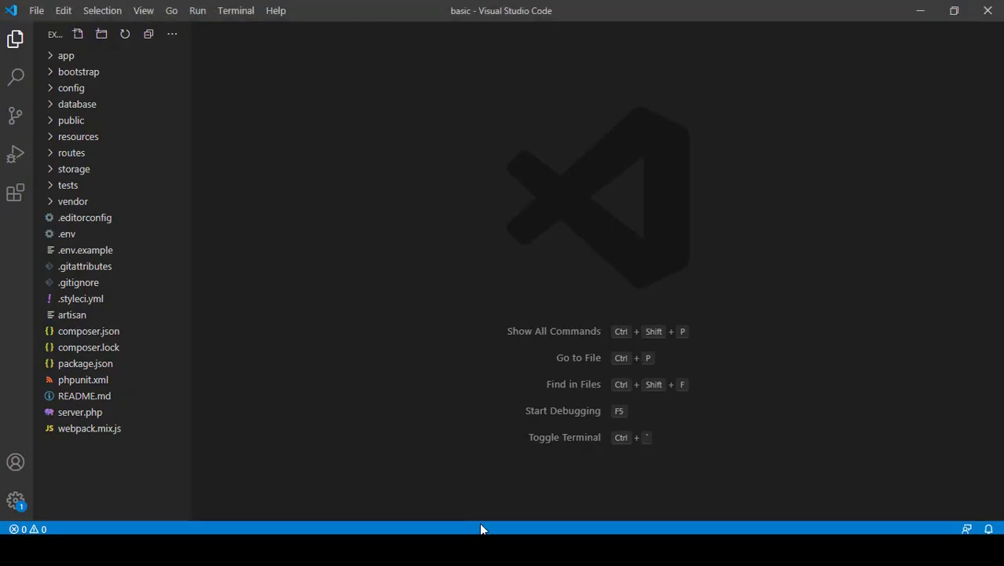